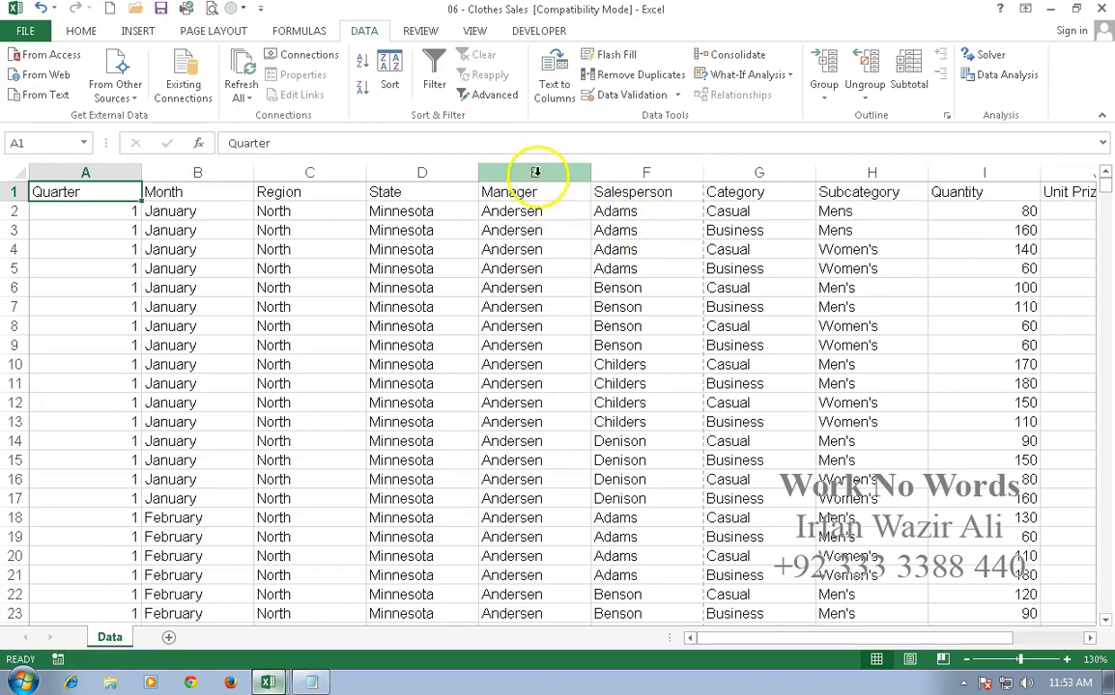
# Hide the Manager and Salesperson columns, then unhide them again
pyautogui.moveTo(535, 172); pyautogui.dragTo(637, 171)
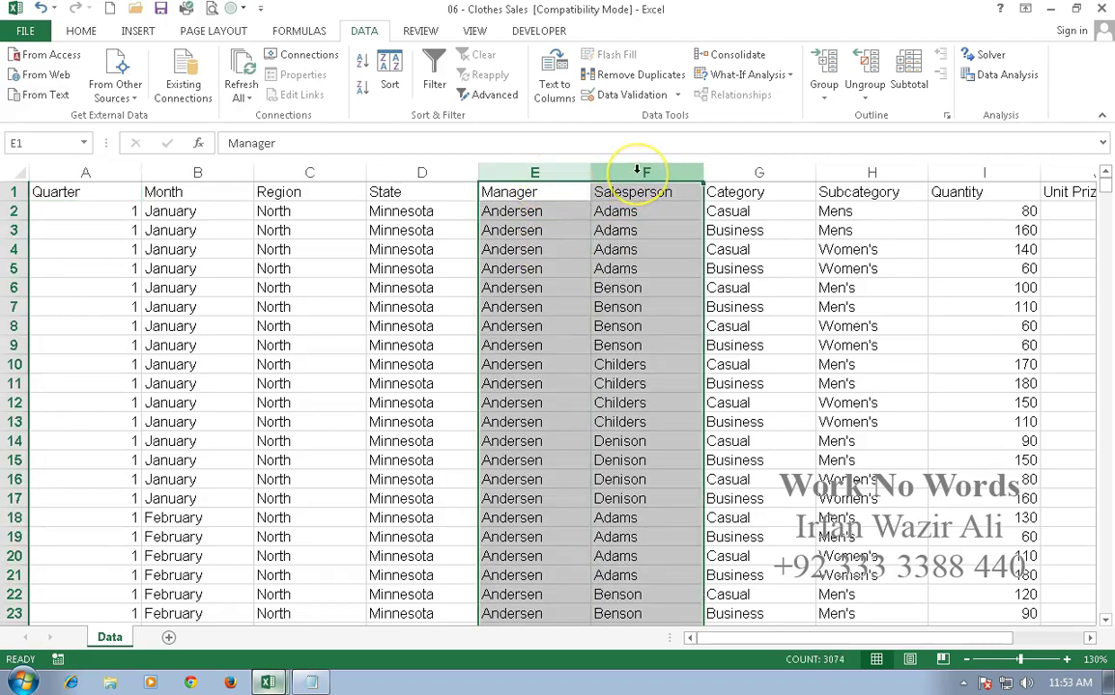
pyautogui.rightClick(640, 174)
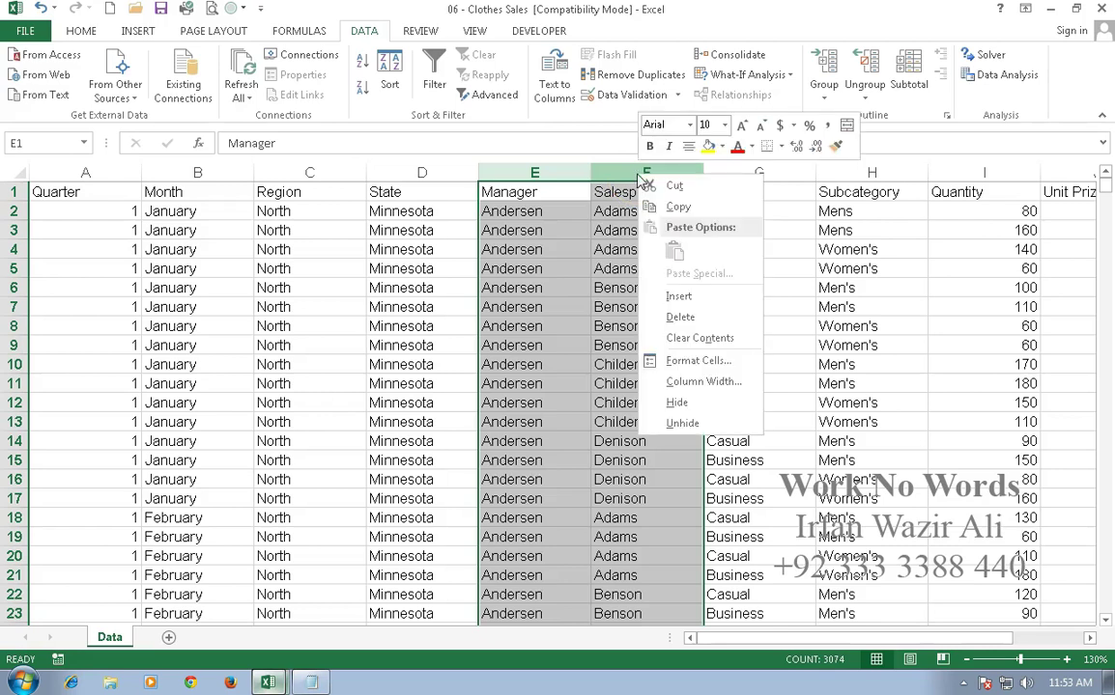
pyautogui.click(664, 404)
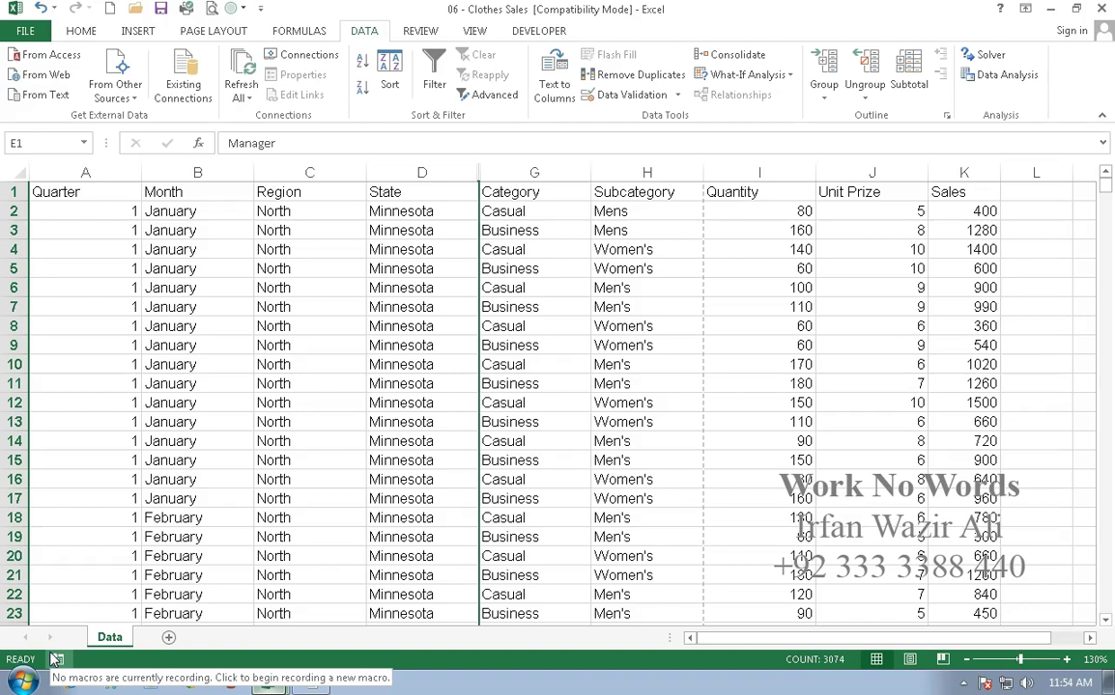
pyautogui.click(458, 170)
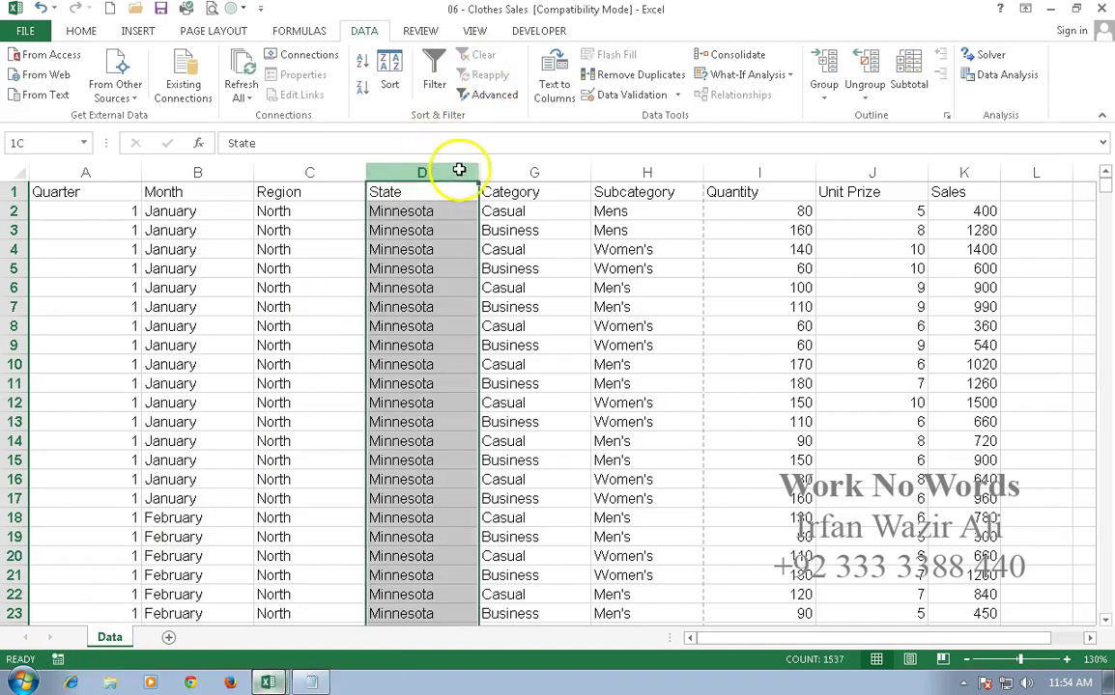
pyautogui.moveTo(459, 170); pyautogui.dragTo(530, 170)
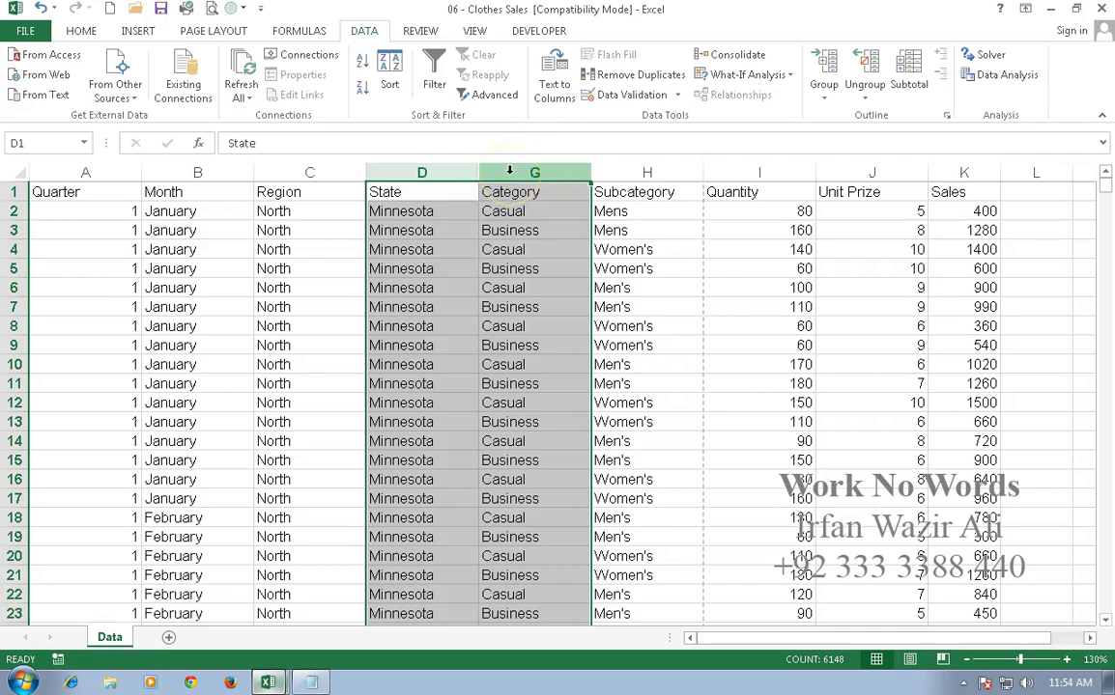
pyautogui.rightClick(511, 180)
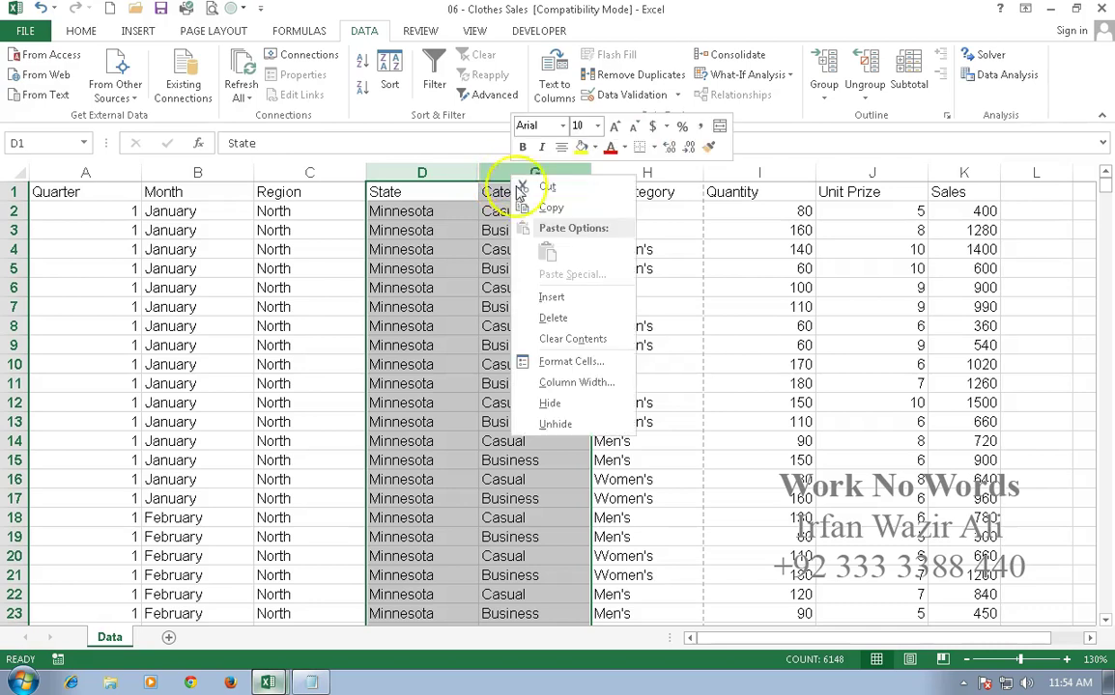
pyautogui.click(567, 424)
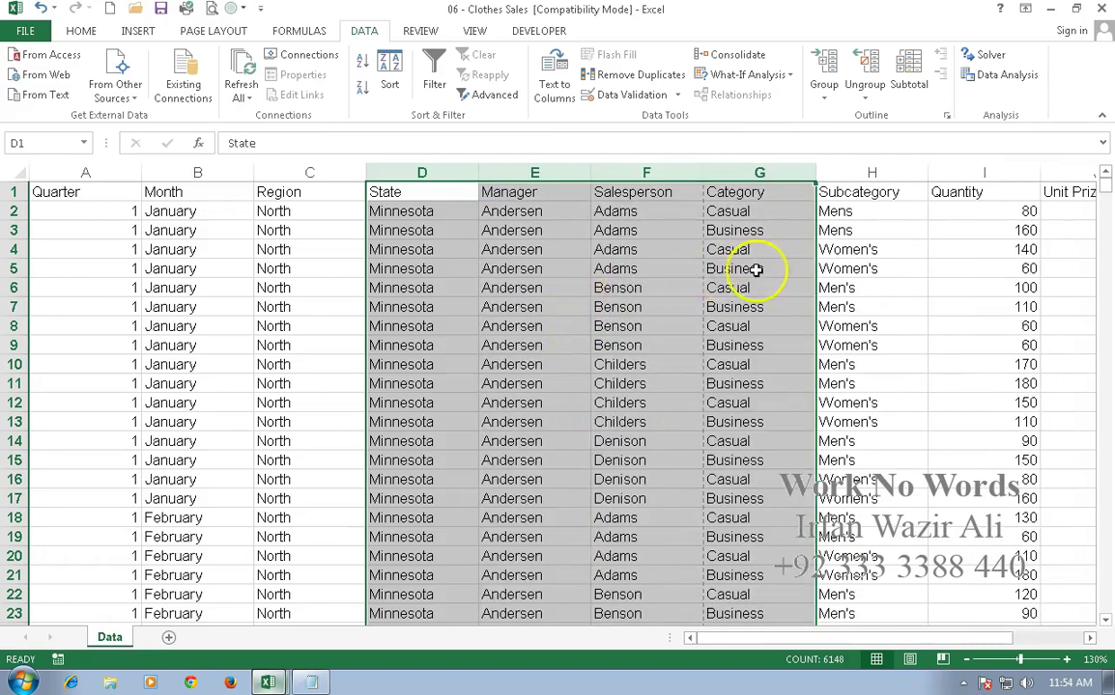
pyautogui.click(784, 271)
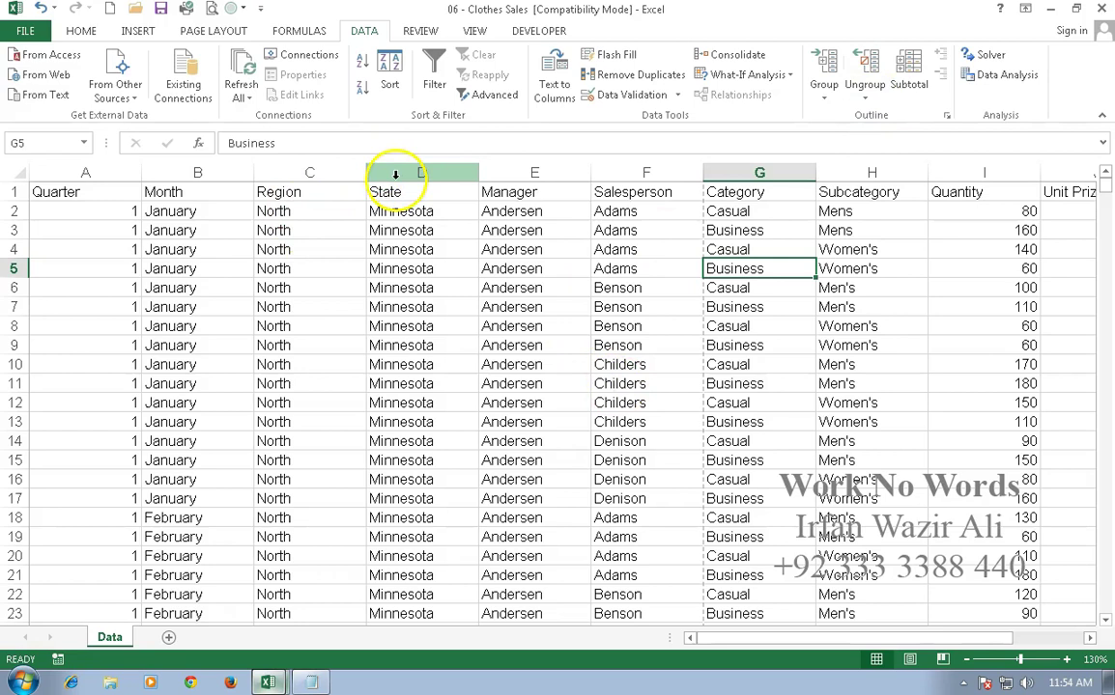
# Group the Manager through Subcategory columns E:H into one outline group
pyautogui.moveTo(527, 172); pyautogui.dragTo(838, 170)
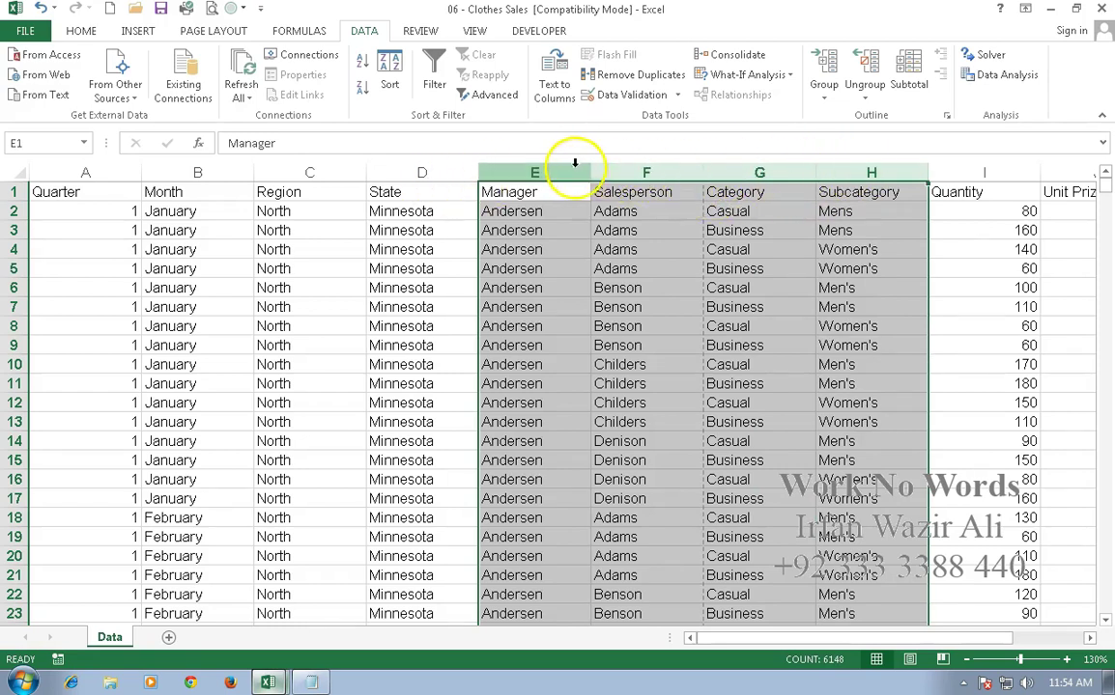
pyautogui.click(822, 100)
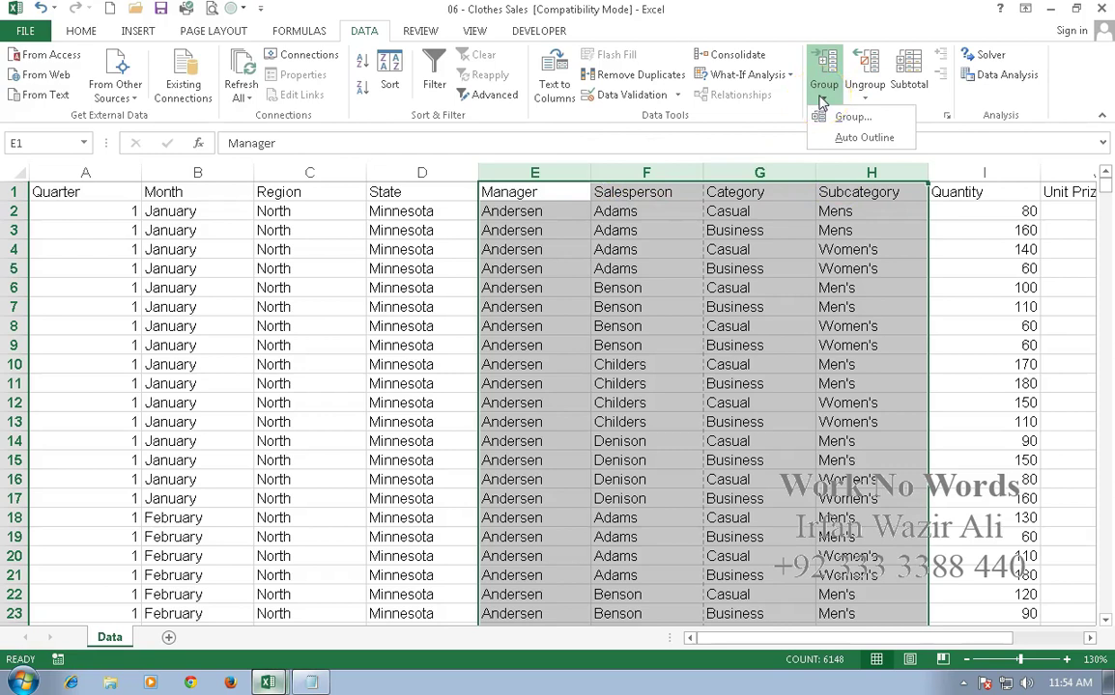
pyautogui.click(824, 117)
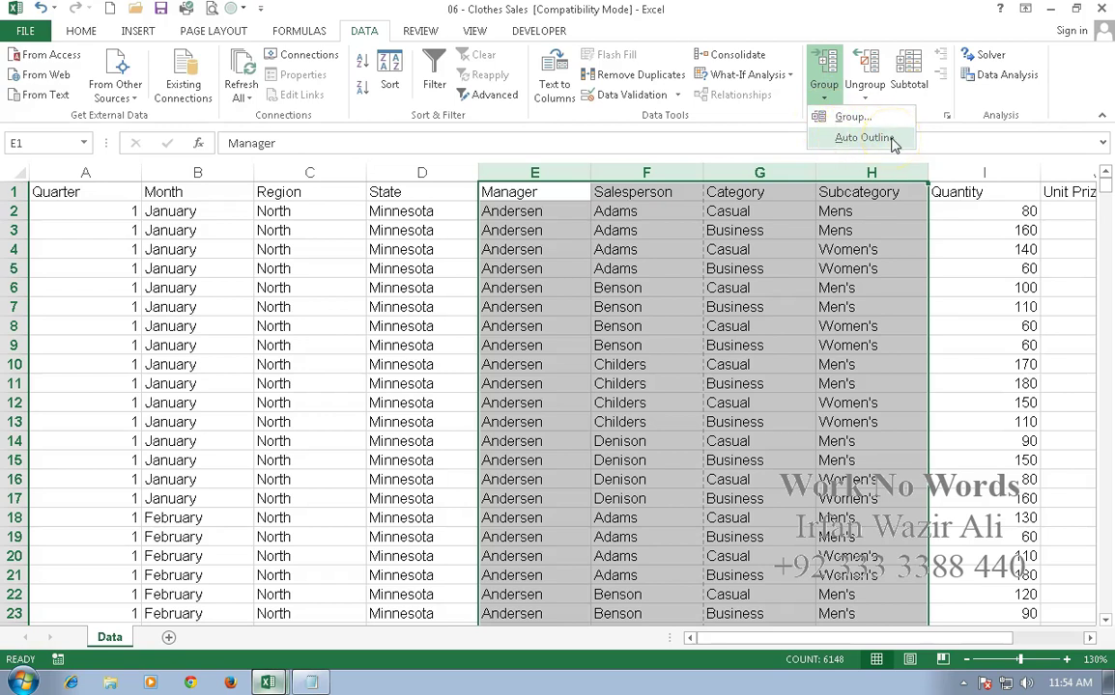
pyautogui.click(824, 96)
pyautogui.click(822, 99)
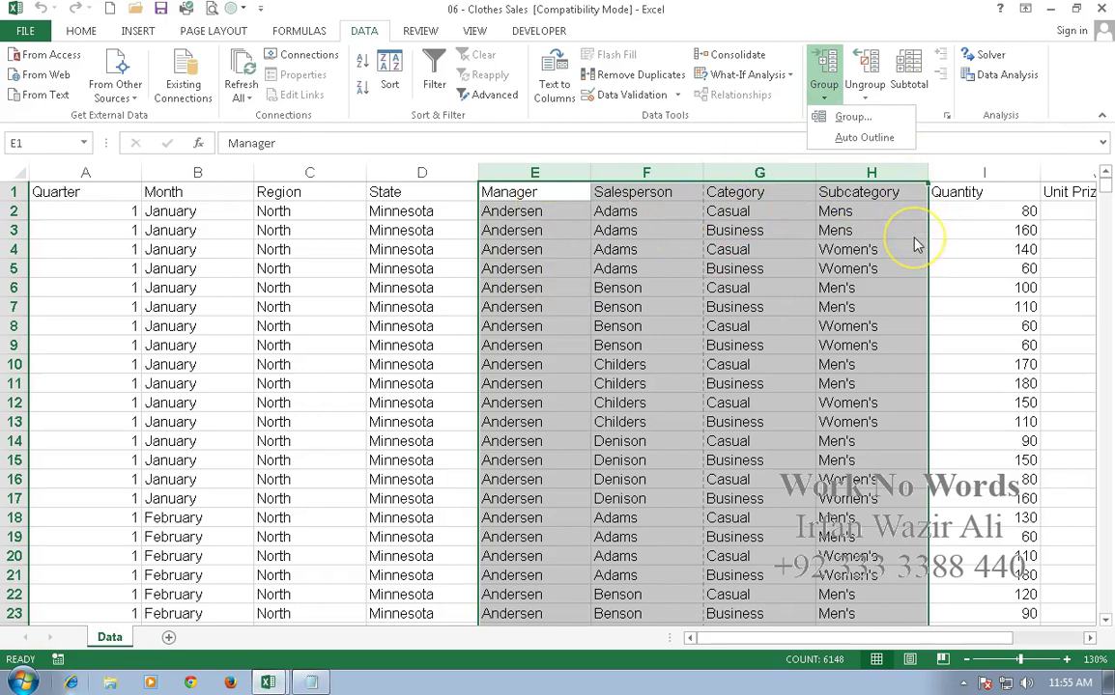
pyautogui.click(853, 121)
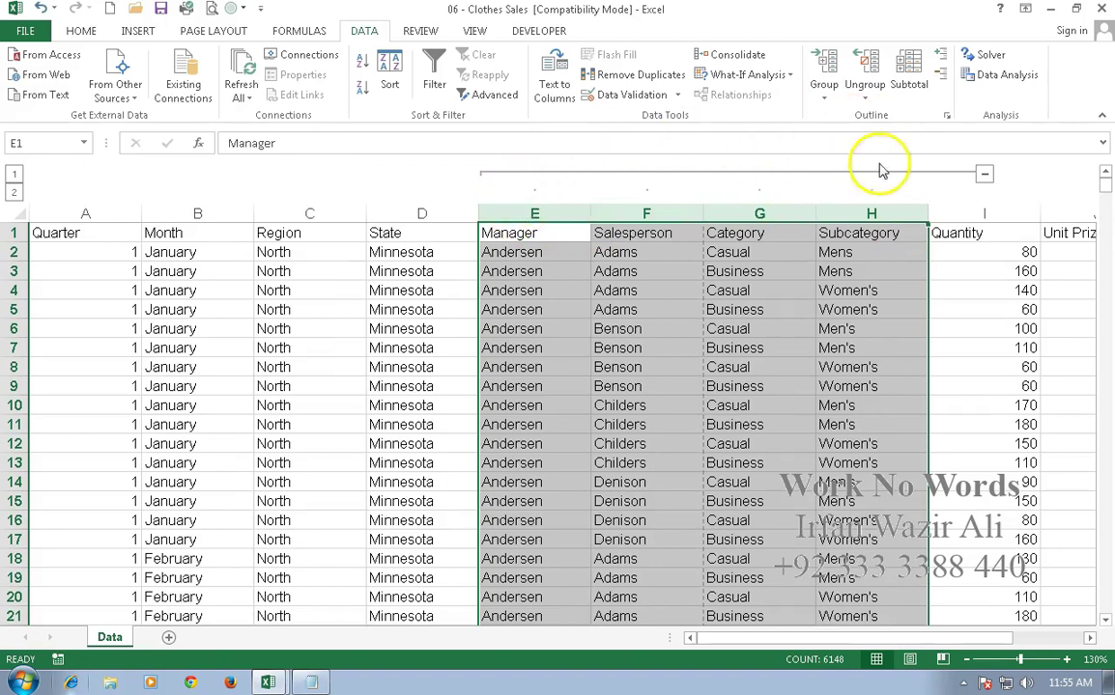
pyautogui.click(903, 264)
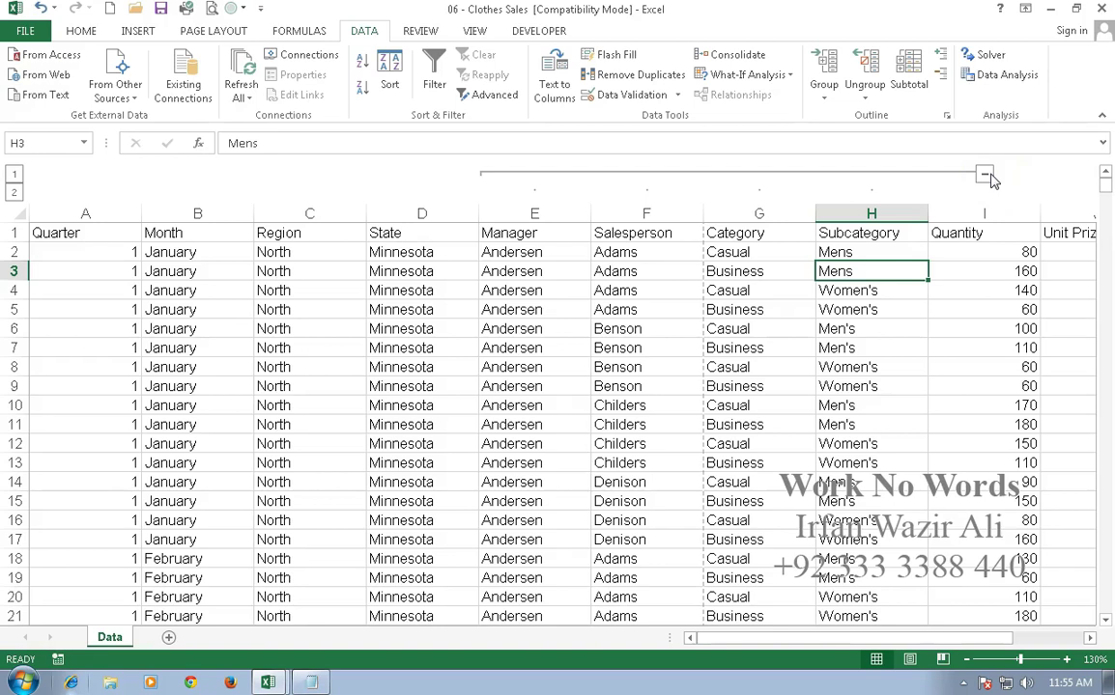
pyautogui.click(985, 176)
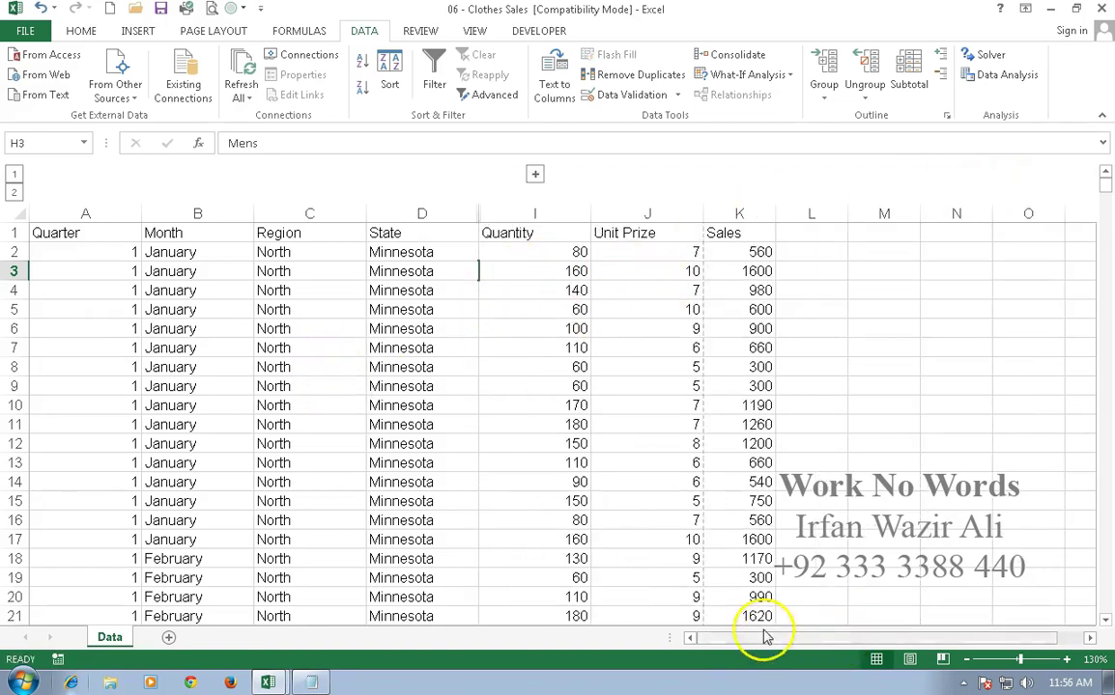
pyautogui.click(87, 253)
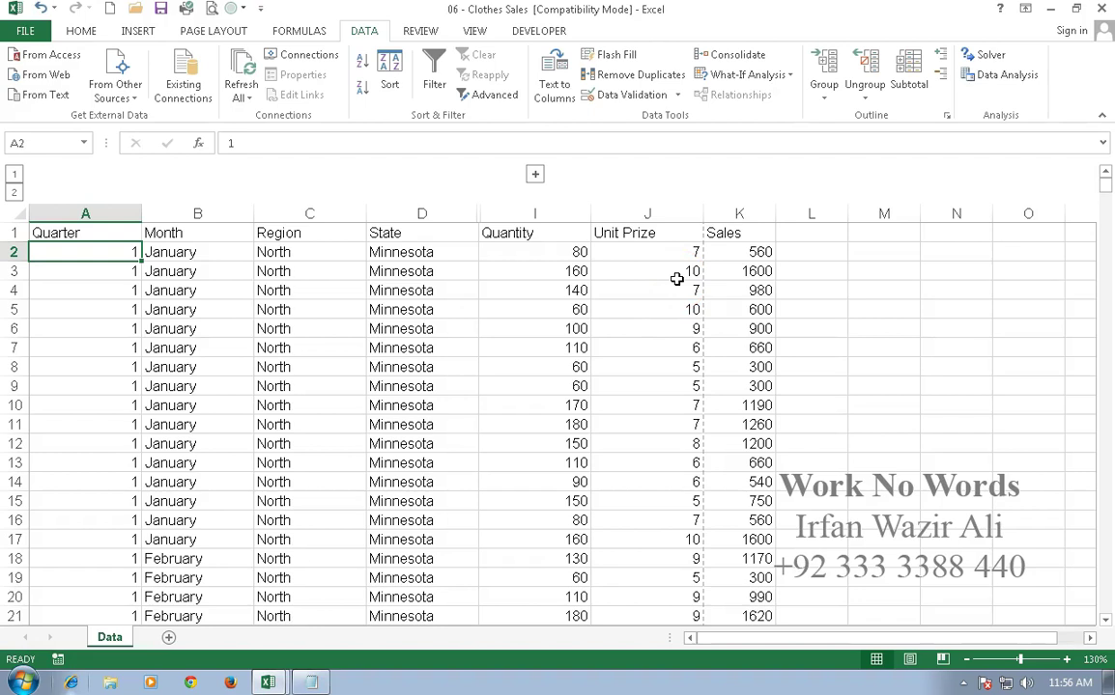
pyautogui.click(536, 176)
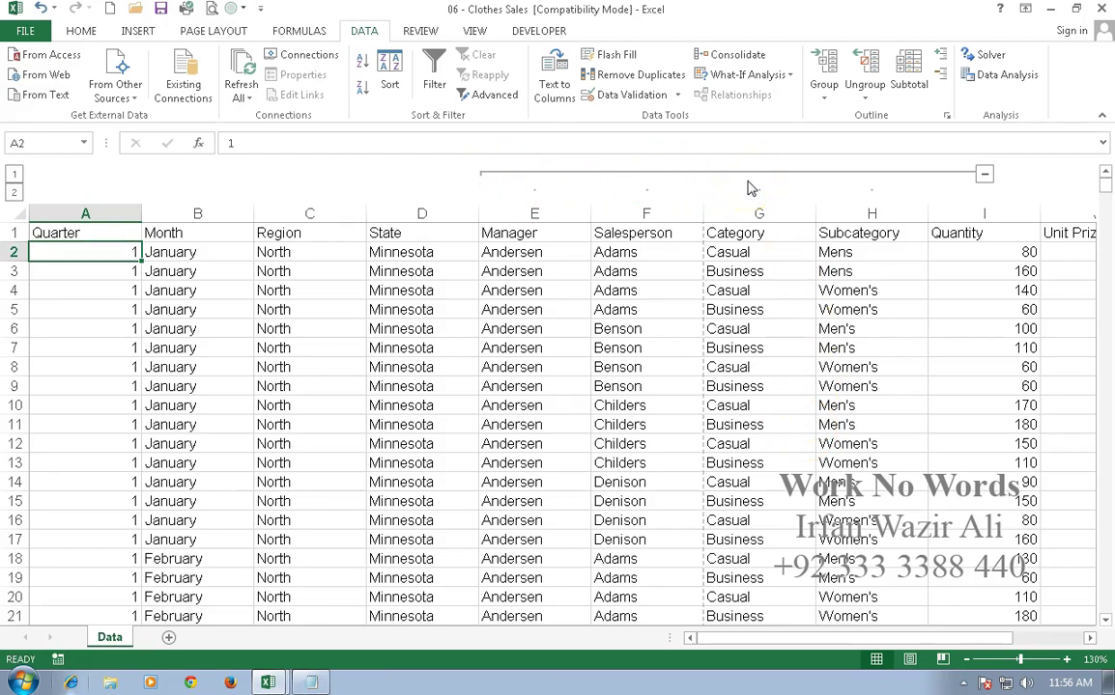
pyautogui.write('12')
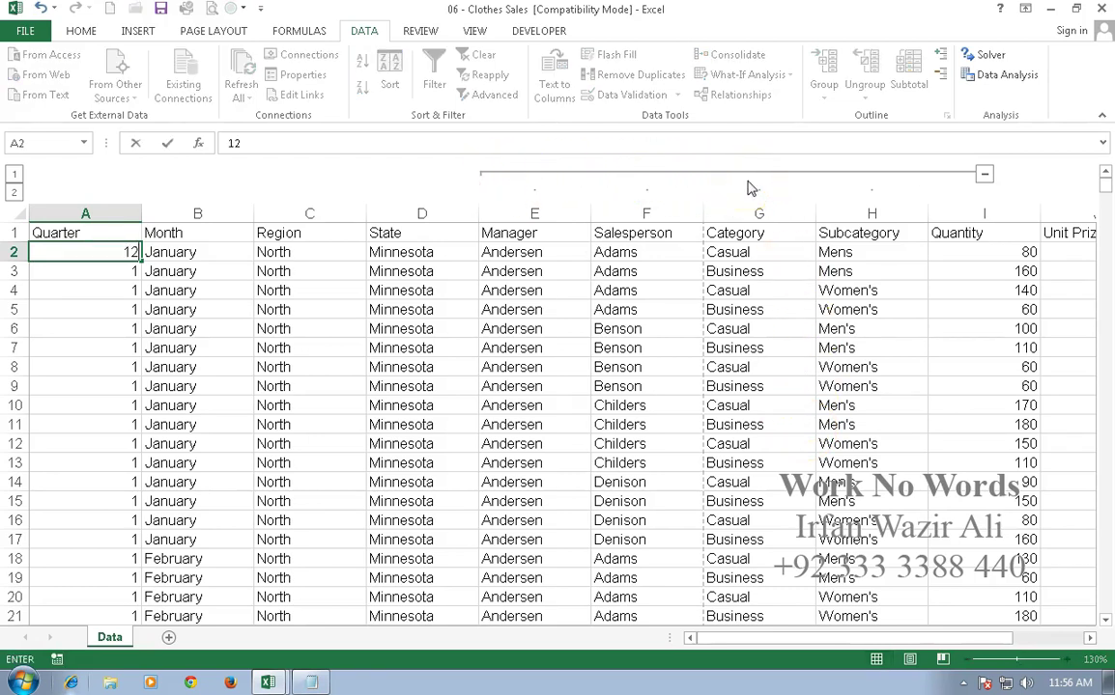
pyautogui.press('Escape')
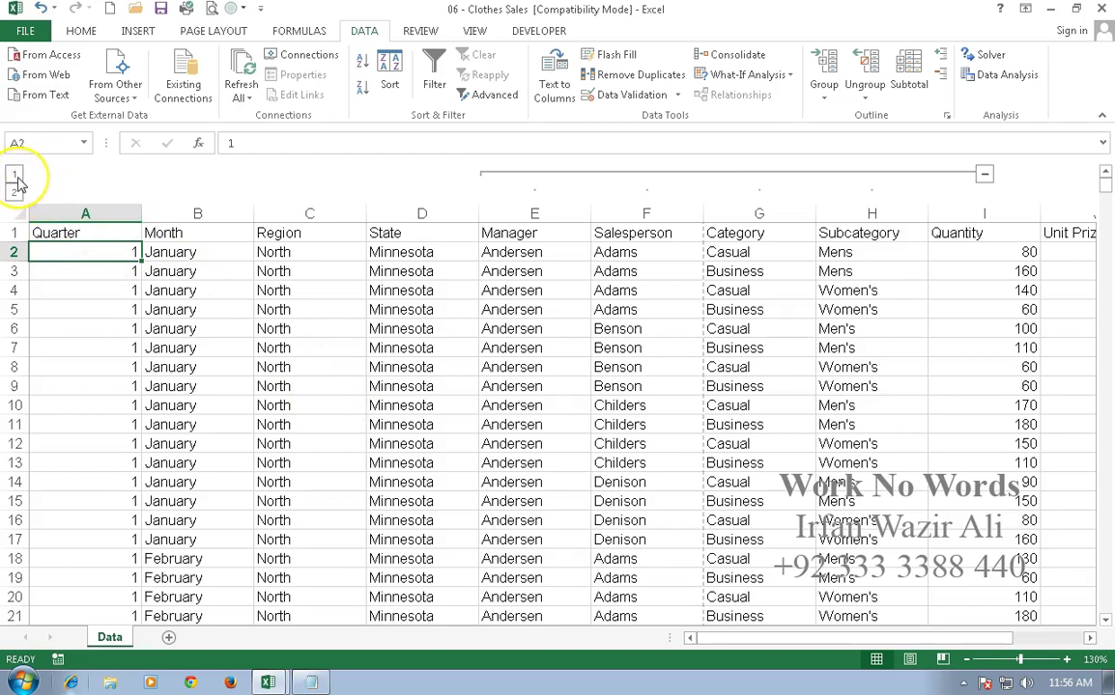
pyautogui.click(15, 175)
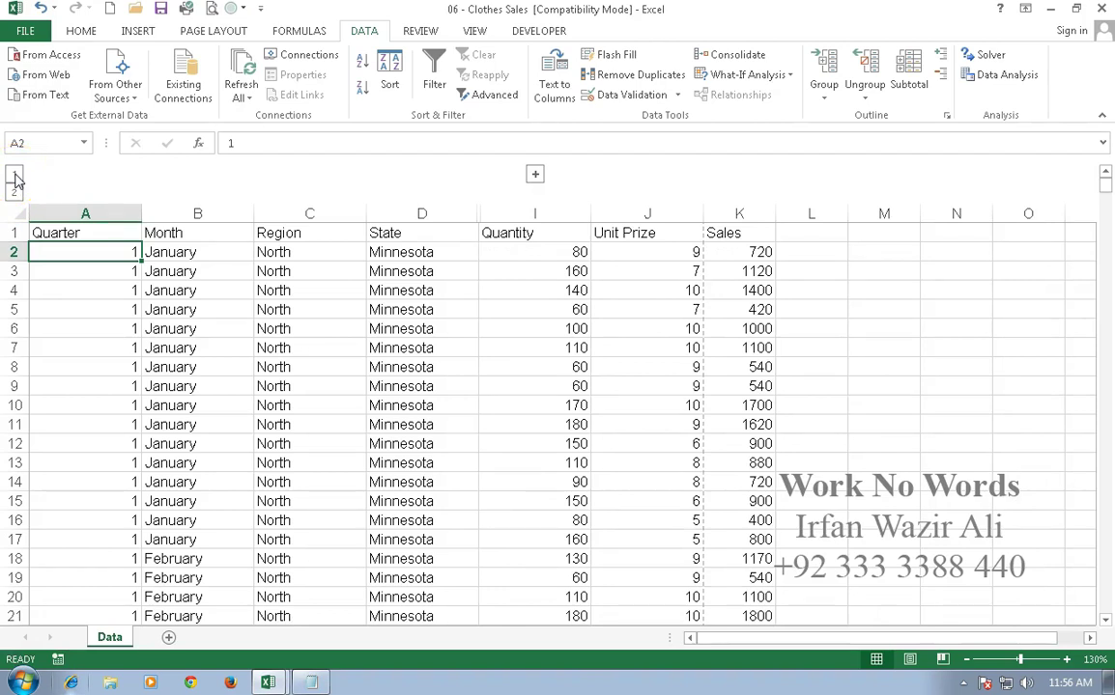
pyautogui.click(15, 181)
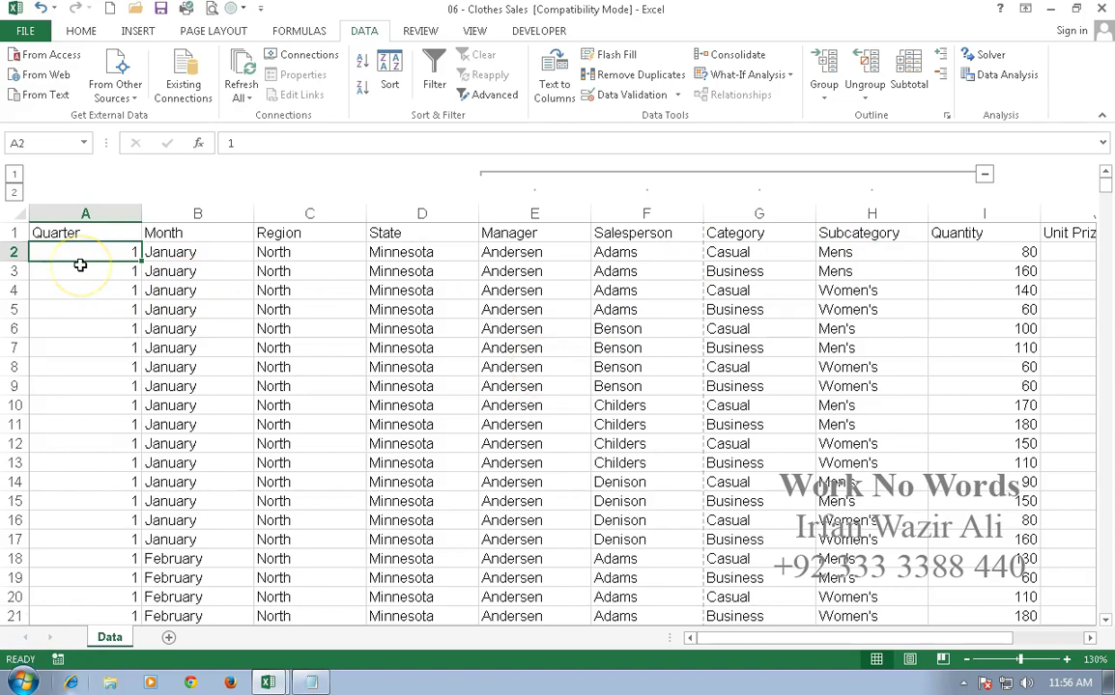
# Group rows 2 to 49 (quarter 1, A2:A49) by Rows into a collapsible row outline
pyautogui.moveTo(91, 251)
pyautogui.mouseDown()
pyautogui.moveTo(83, 660)
pyautogui.moveTo(100, 264)
pyautogui.mouseUp()
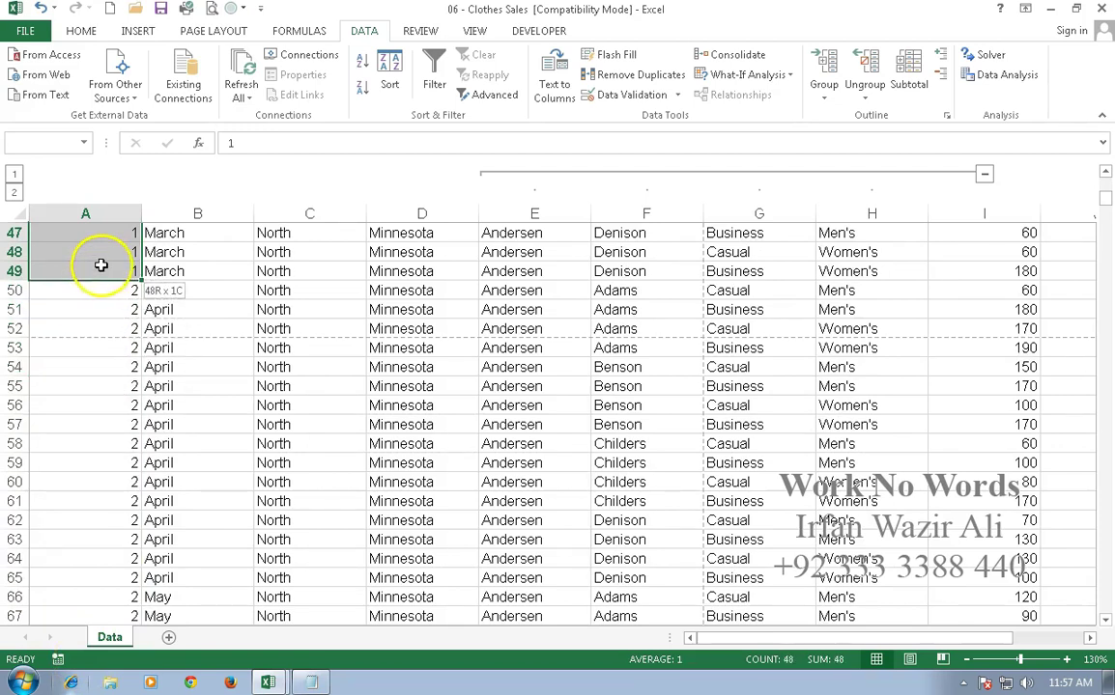
pyautogui.scroll(3, 747, 256)
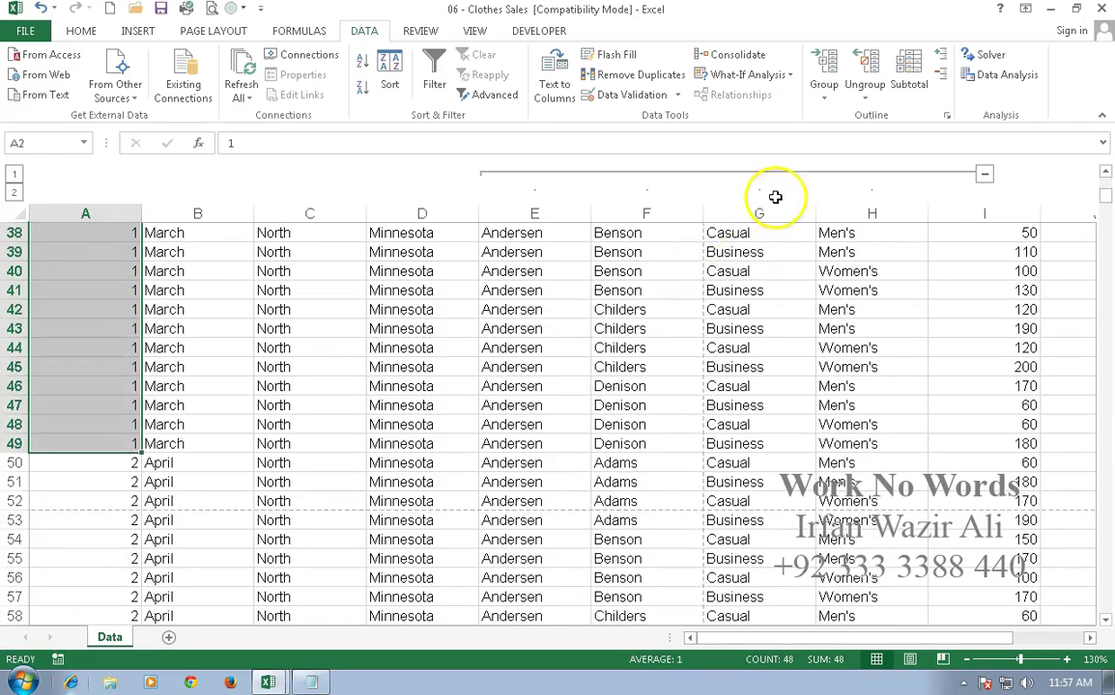
pyautogui.scroll(1, 774, 197)
pyautogui.click(824, 89)
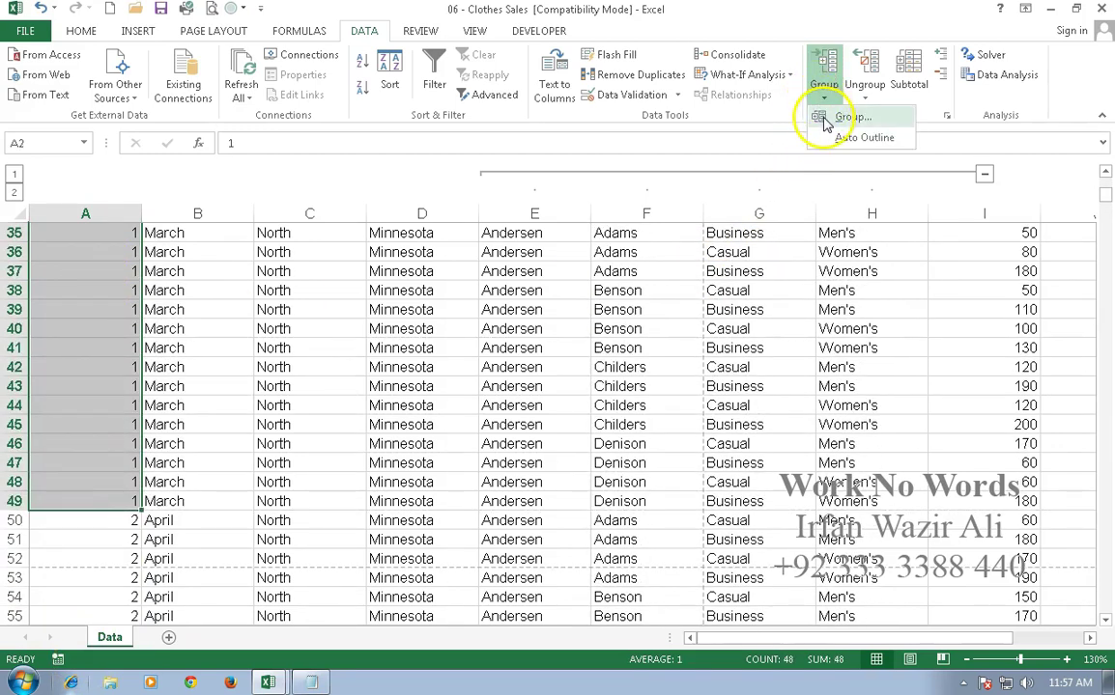
pyautogui.click(848, 116)
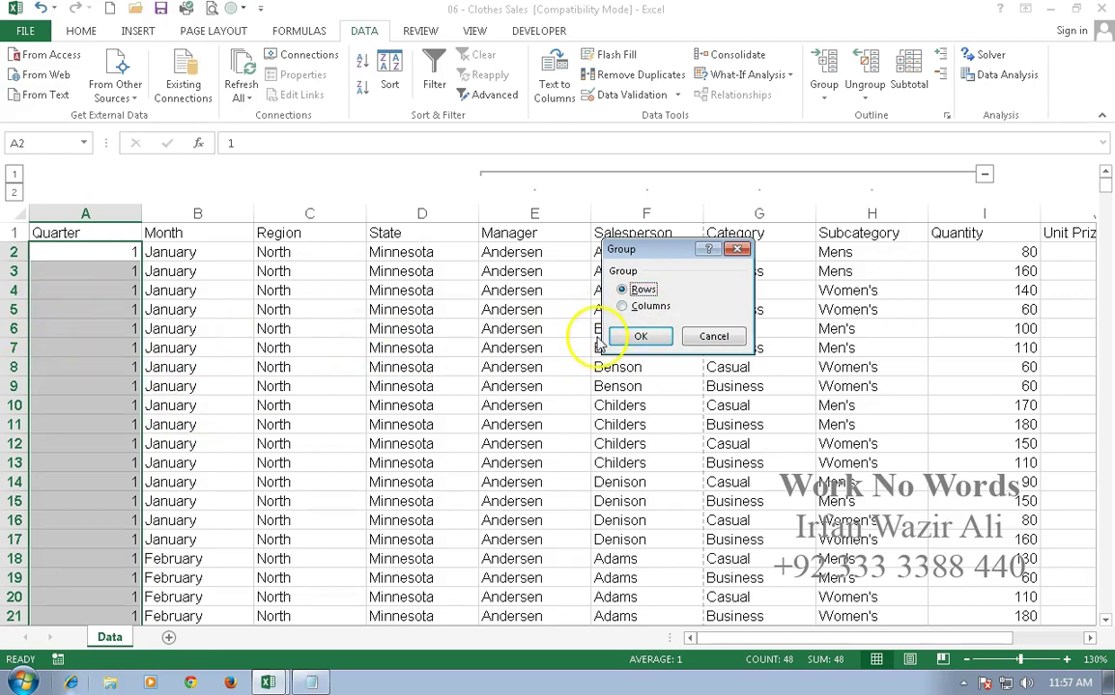
pyautogui.click(653, 338)
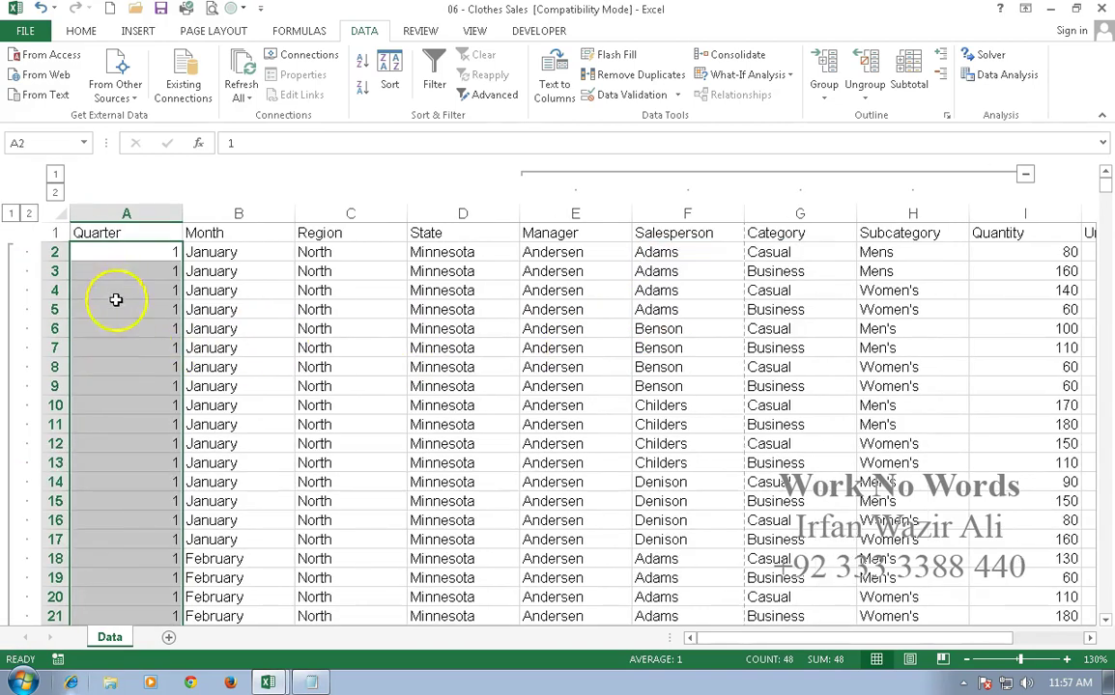
pyautogui.scroll(-1, 149, 426)
pyautogui.scroll(-4, 149, 427)
pyautogui.scroll(-5, 152, 427)
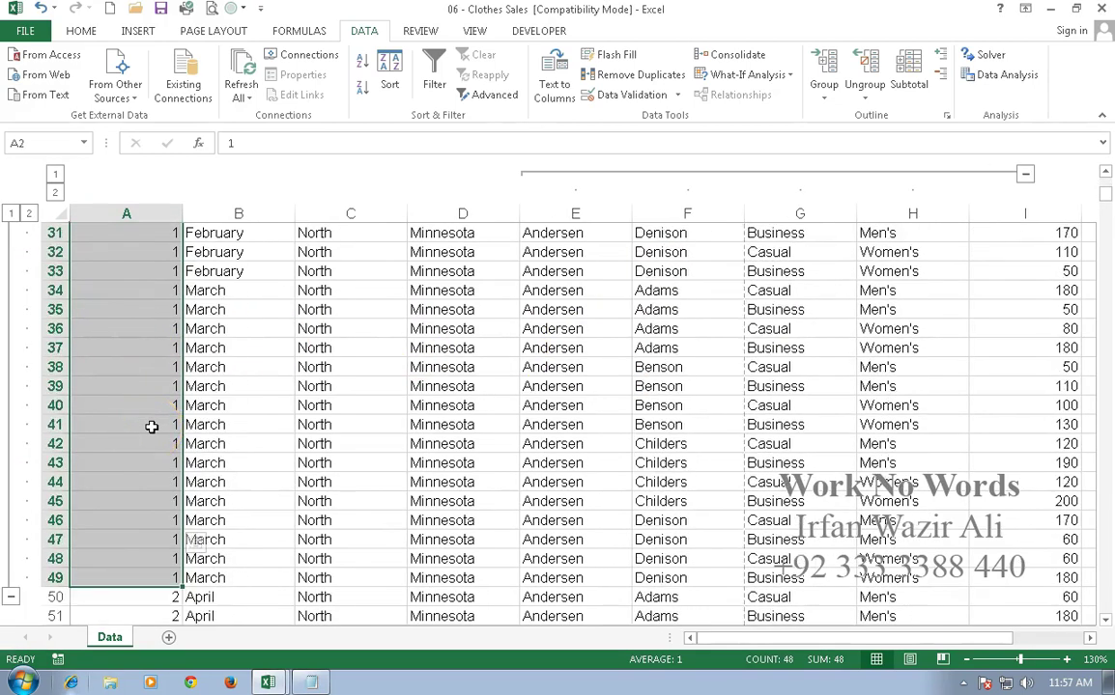
pyautogui.scroll(-4, 151, 427)
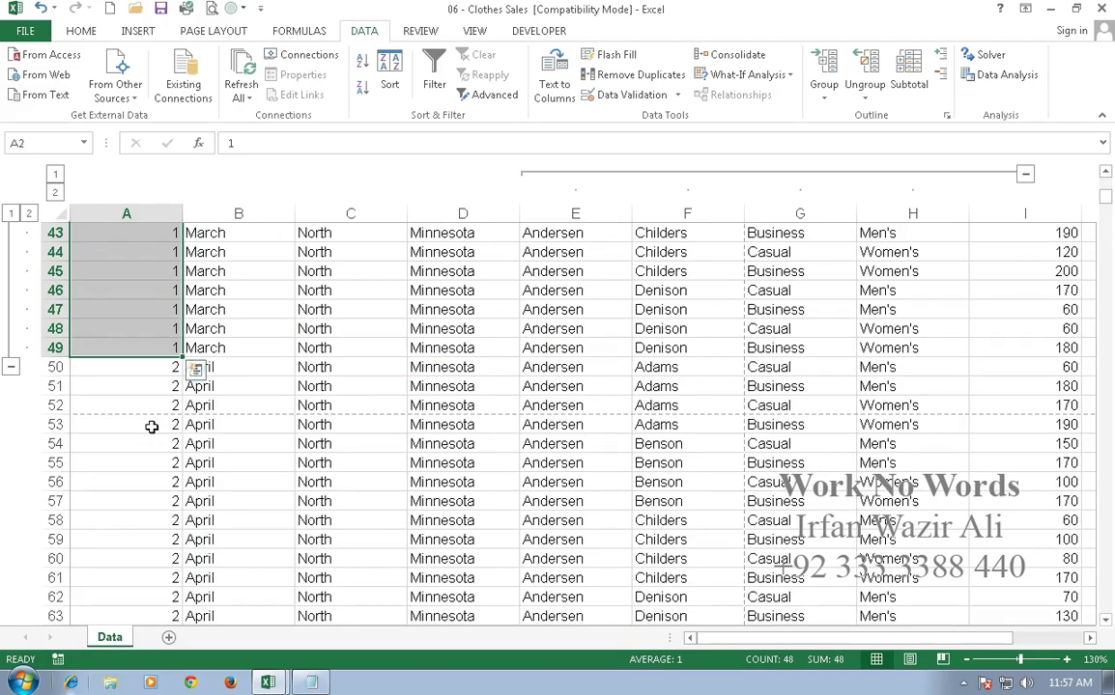
pyautogui.scroll(1, 151, 427)
pyautogui.scroll(4, 151, 427)
pyautogui.scroll(4, 152, 427)
pyautogui.scroll(1, 151, 427)
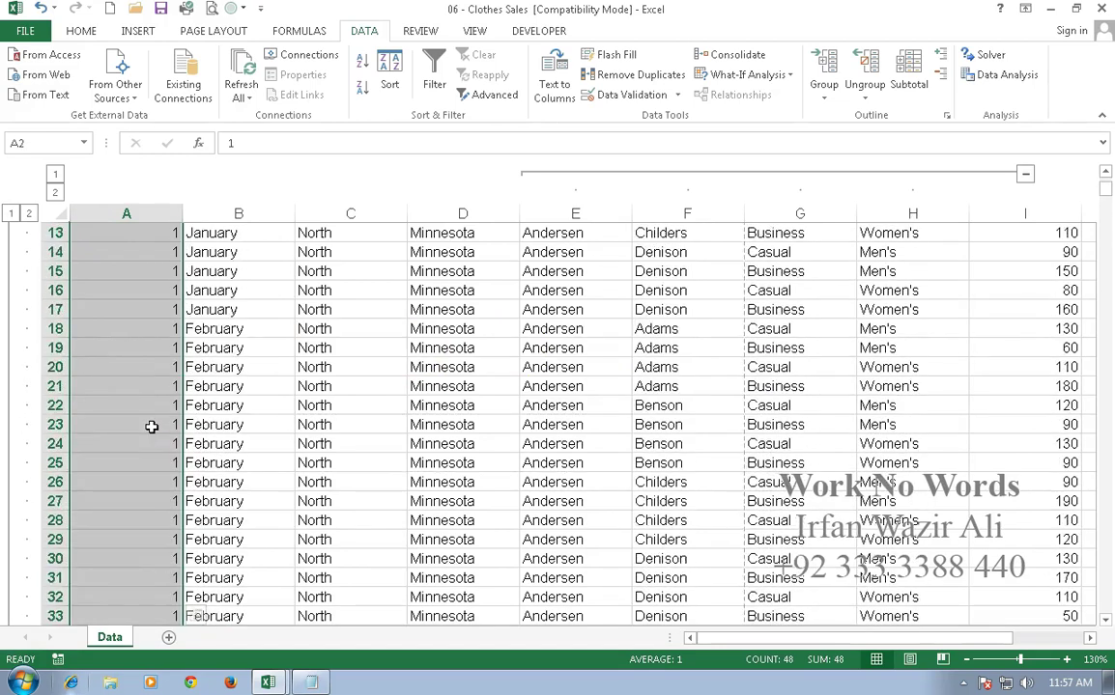
pyautogui.scroll(-5, 152, 427)
pyautogui.scroll(-4, 152, 427)
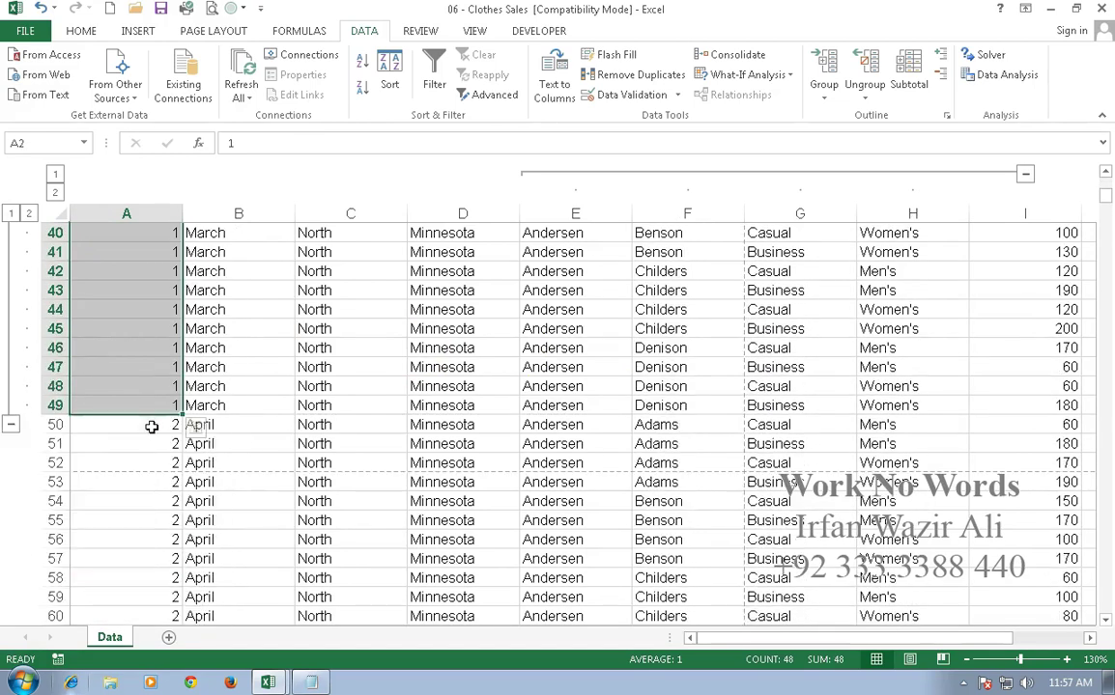
pyautogui.click(9, 422)
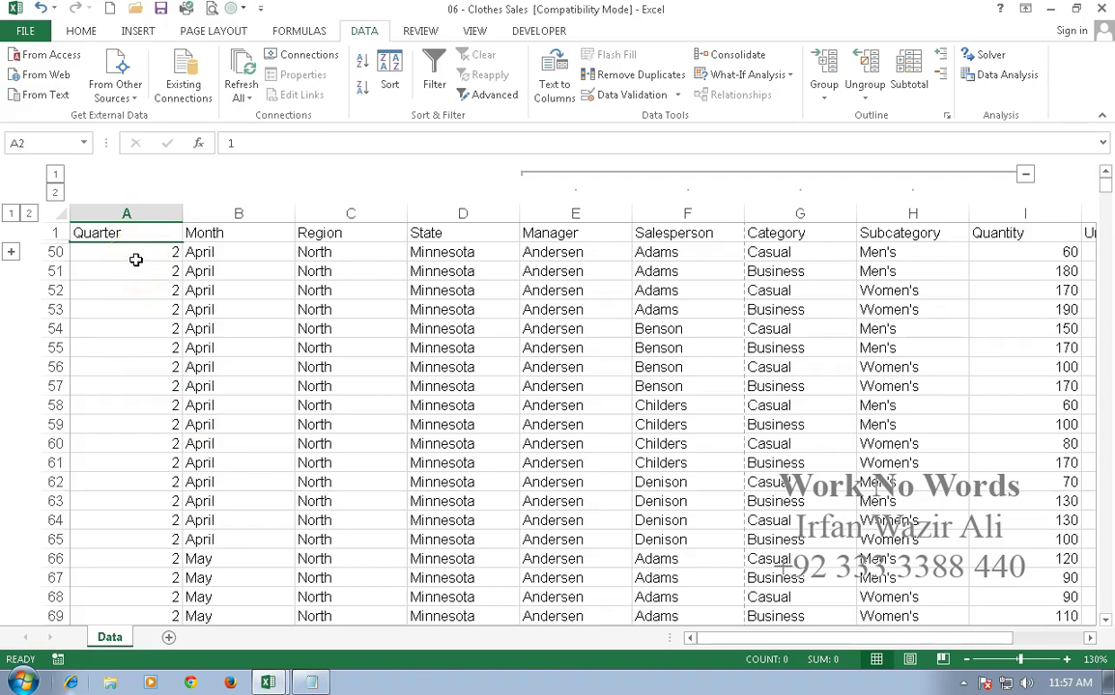
pyautogui.scroll(-1, 108, 367)
pyautogui.scroll(-5, 107, 367)
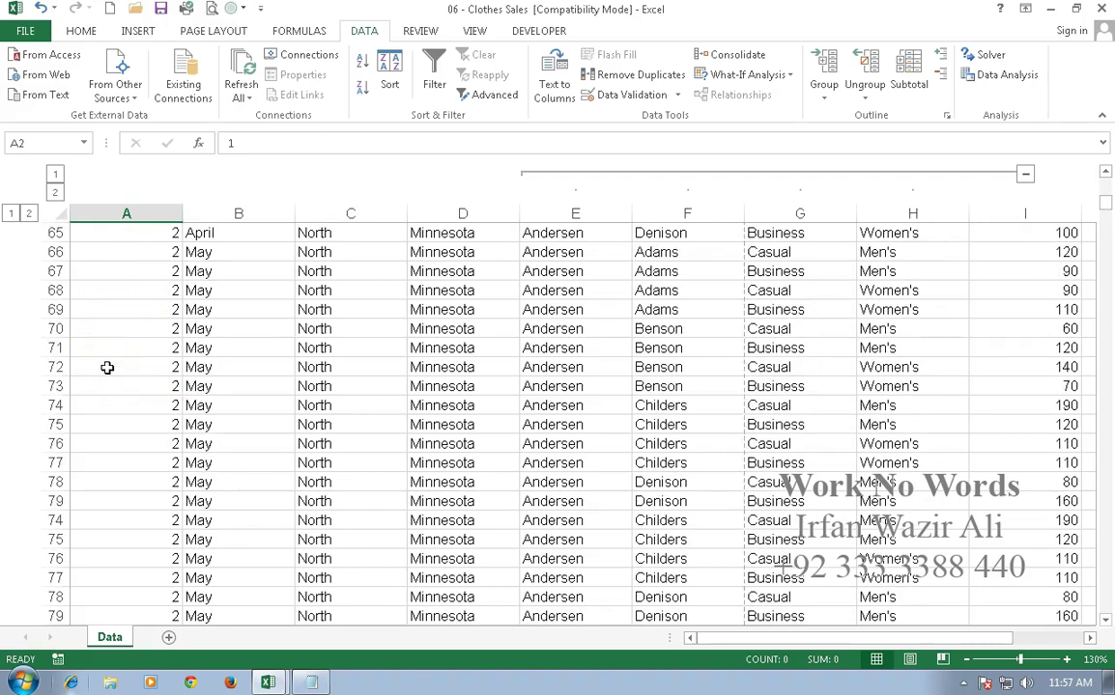
pyautogui.scroll(-5, 107, 367)
pyautogui.scroll(1, 107, 367)
pyautogui.scroll(9, 108, 367)
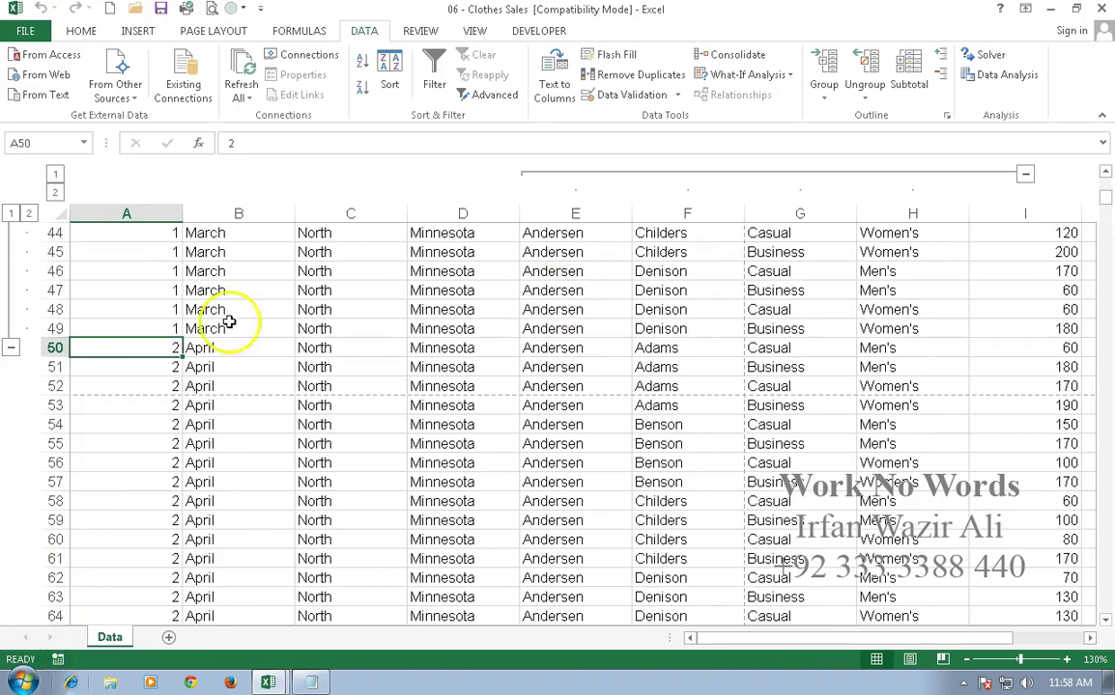
# Group A50:A97, the quarter 2 records, by Rows in the outline
pyautogui.keyDown('shift'); pyautogui.click(142, 555); pyautogui.keyUp('shift')
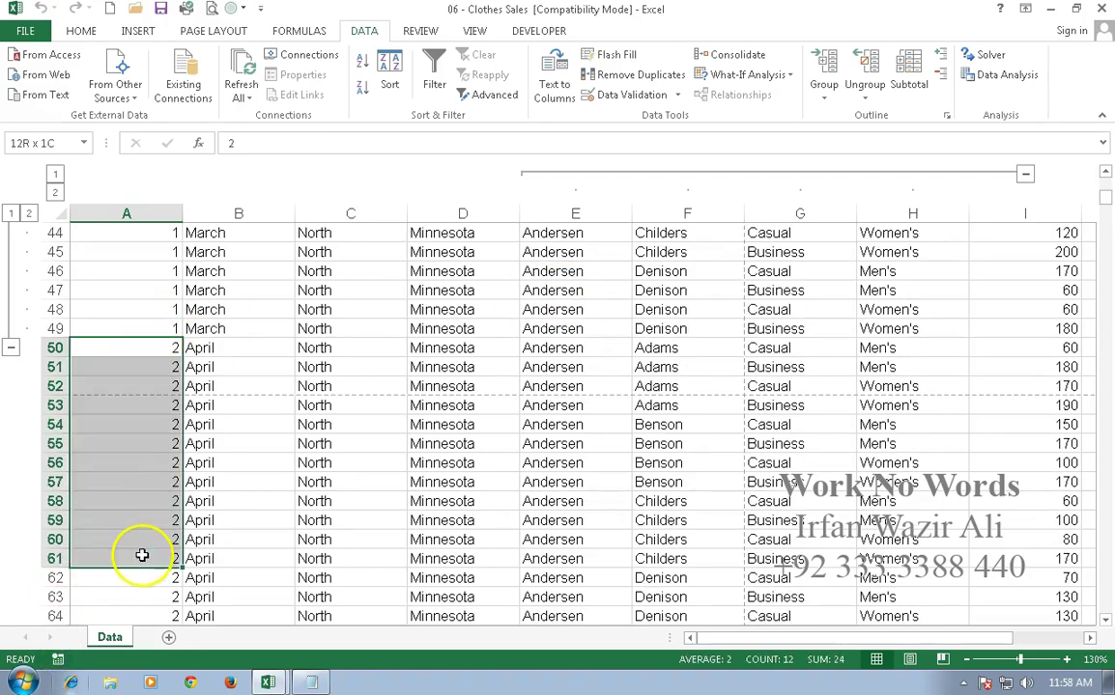
pyautogui.moveTo(142, 555); pyautogui.dragTo(141, 640)
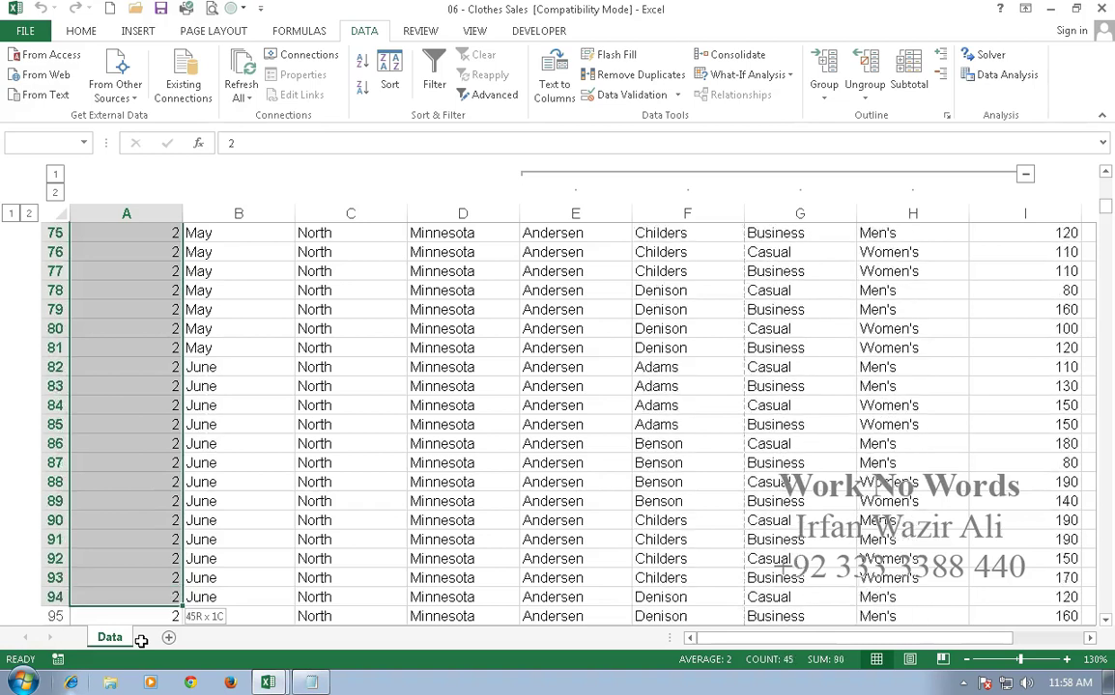
pyautogui.moveTo(141, 640); pyautogui.dragTo(150, 499)
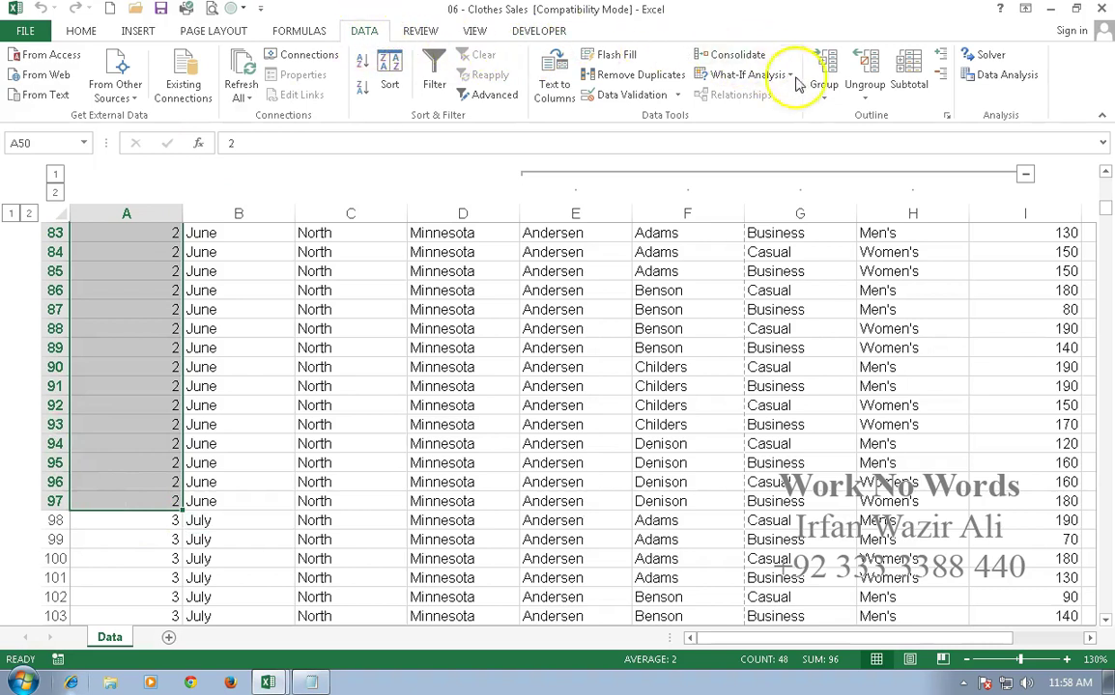
pyautogui.click(825, 97)
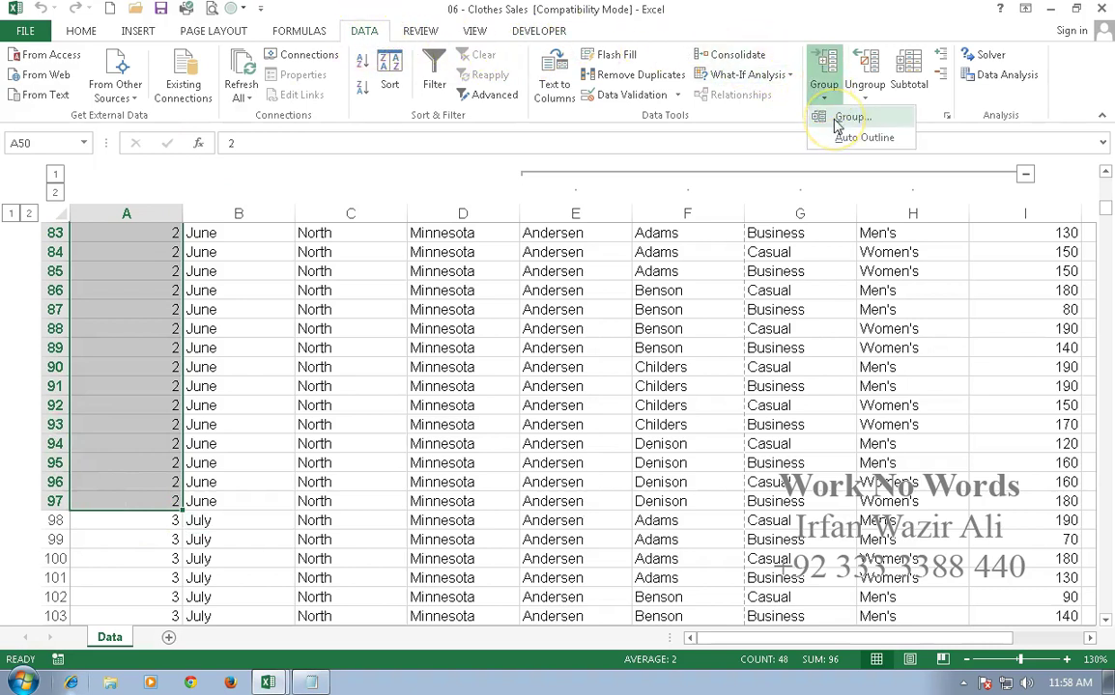
pyautogui.click(836, 126)
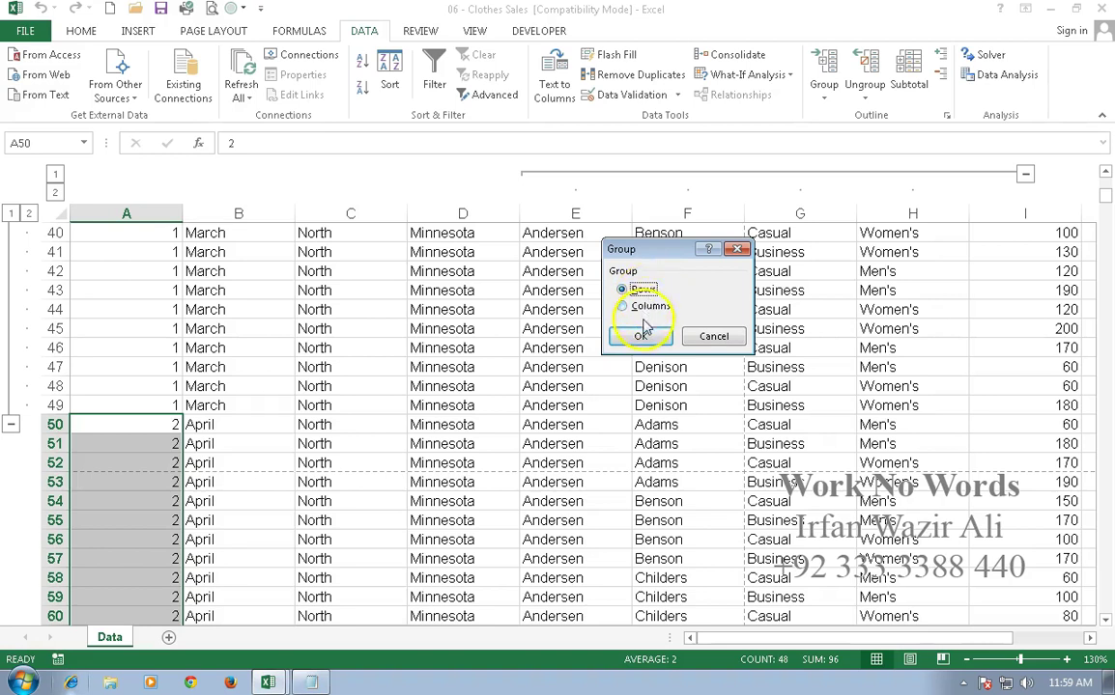
pyautogui.click(640, 337)
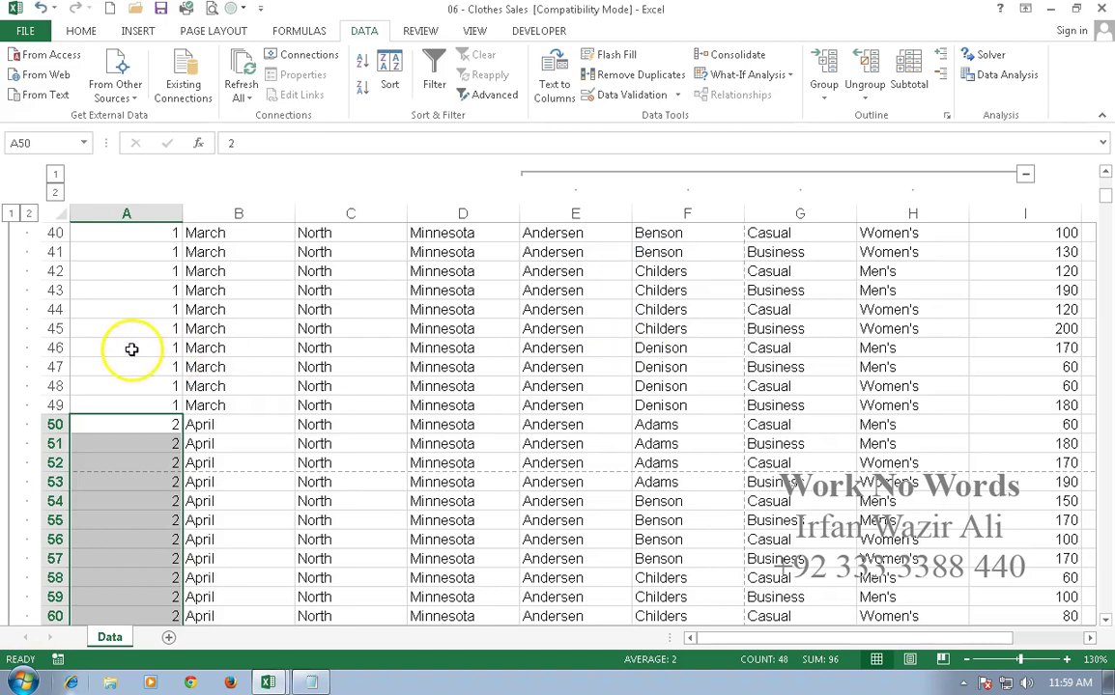
pyautogui.scroll(-4, 131, 350)
pyautogui.scroll(-2, 131, 349)
pyautogui.scroll(-4, 131, 352)
pyautogui.scroll(-3, 132, 353)
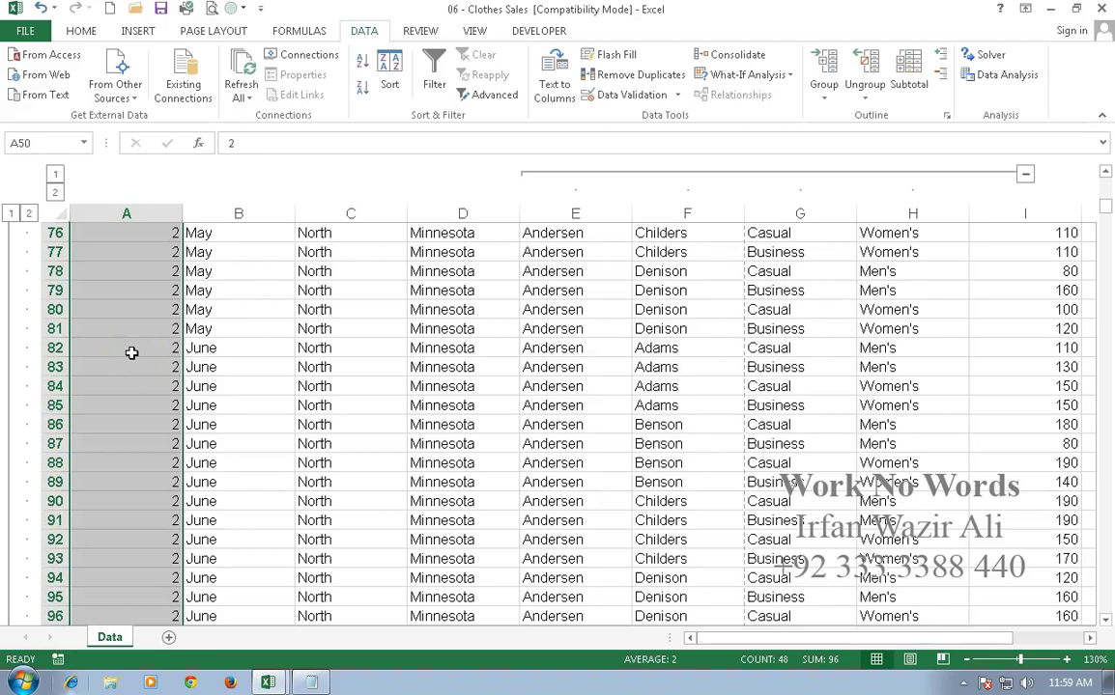
pyautogui.scroll(-5, 131, 353)
pyautogui.scroll(-3, 131, 353)
pyautogui.scroll(1, 131, 352)
pyautogui.scroll(2, 132, 353)
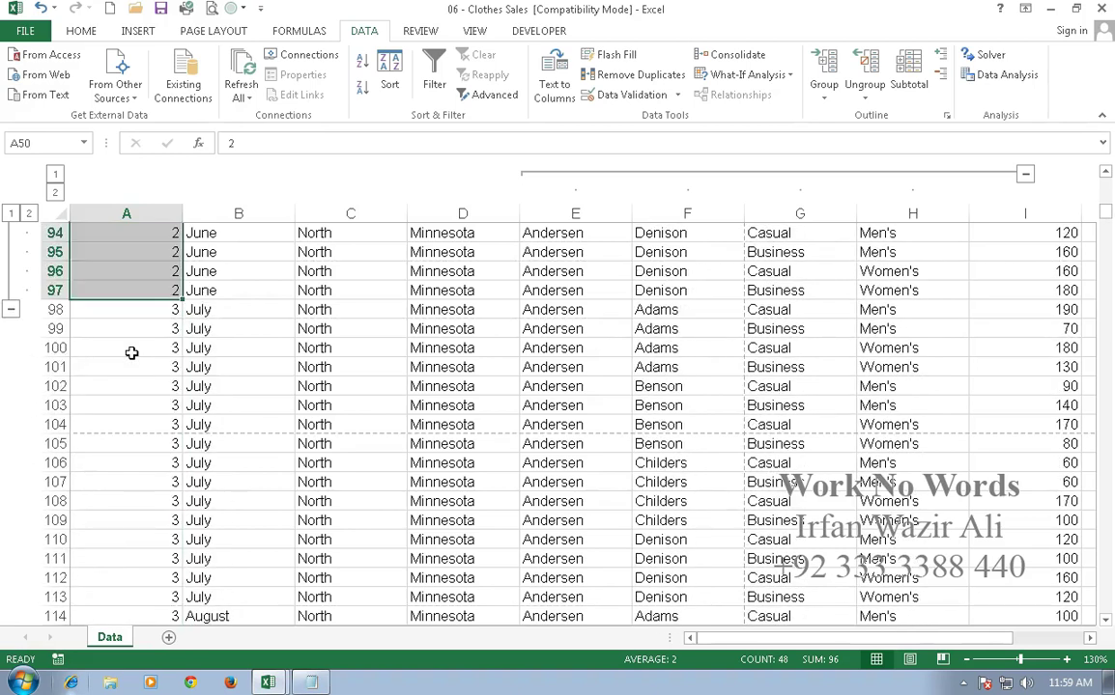
pyautogui.click(131, 353)
pyautogui.scroll(1, 131, 353)
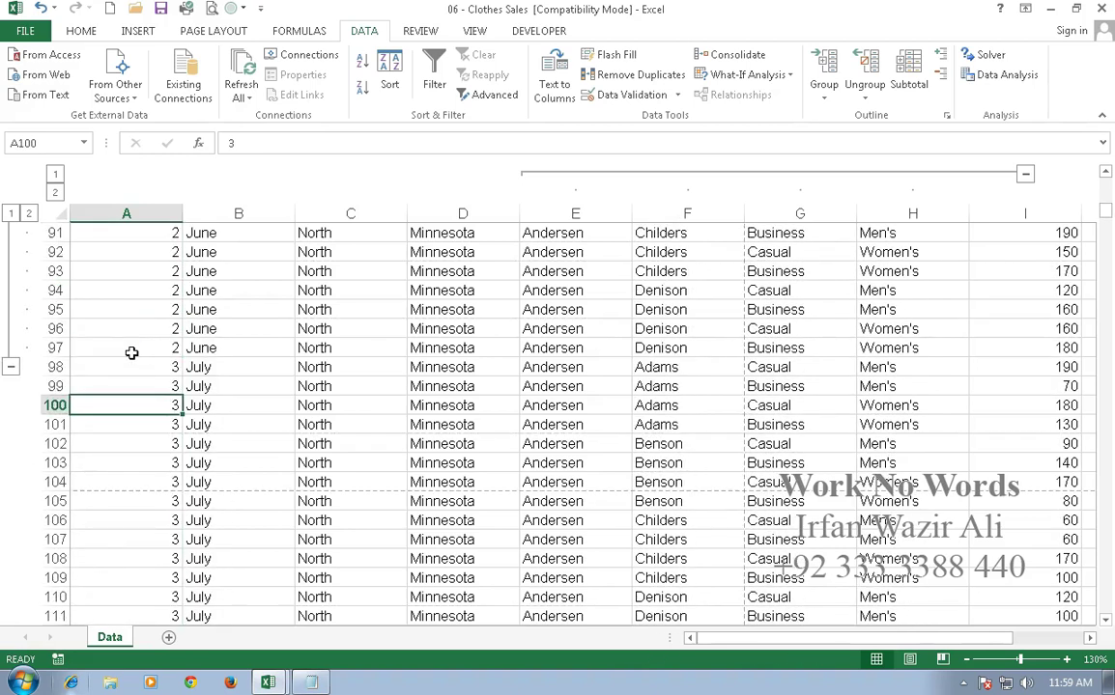
pyautogui.click(11, 368)
pyautogui.scroll(1, 176, 344)
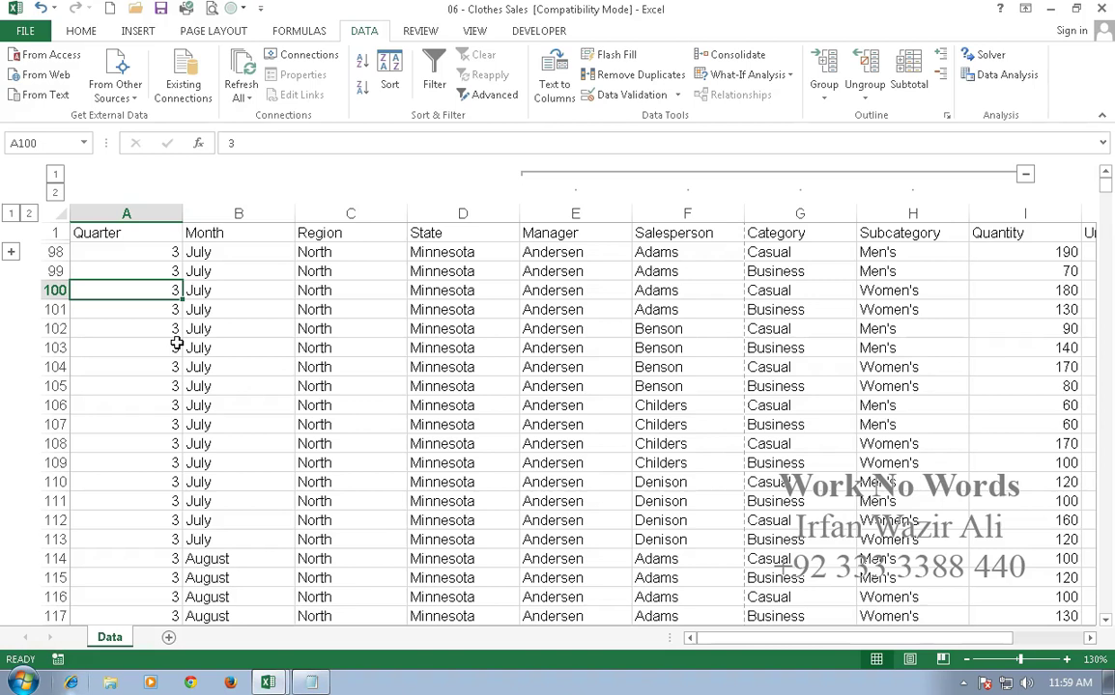
pyautogui.click(11, 252)
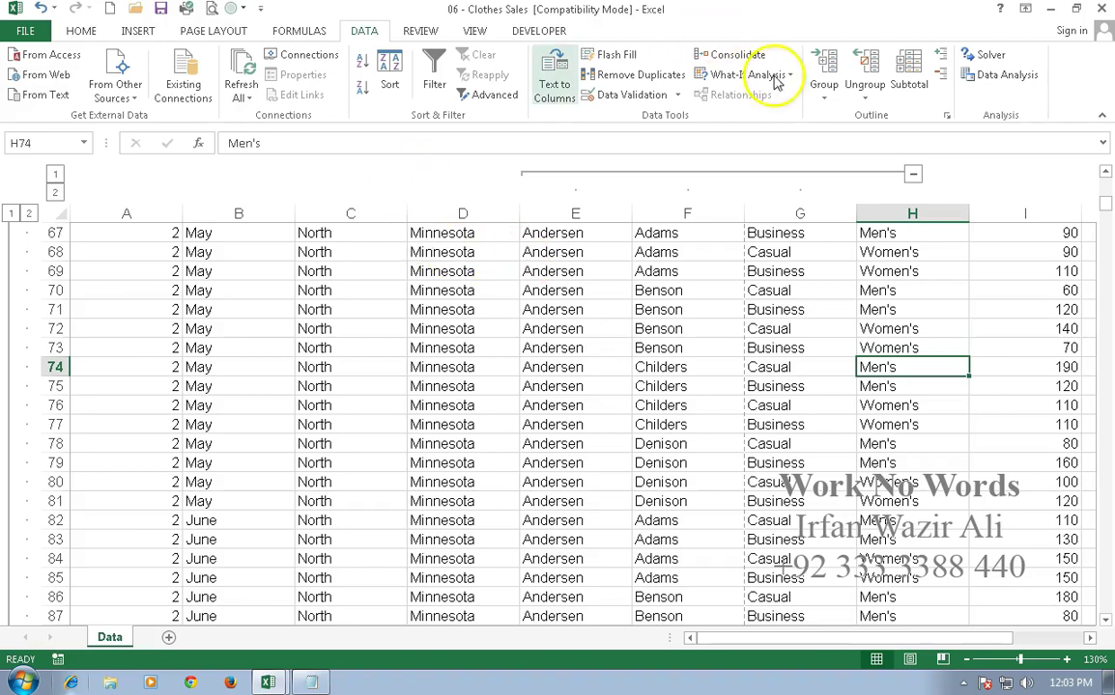
pyautogui.click(867, 107)
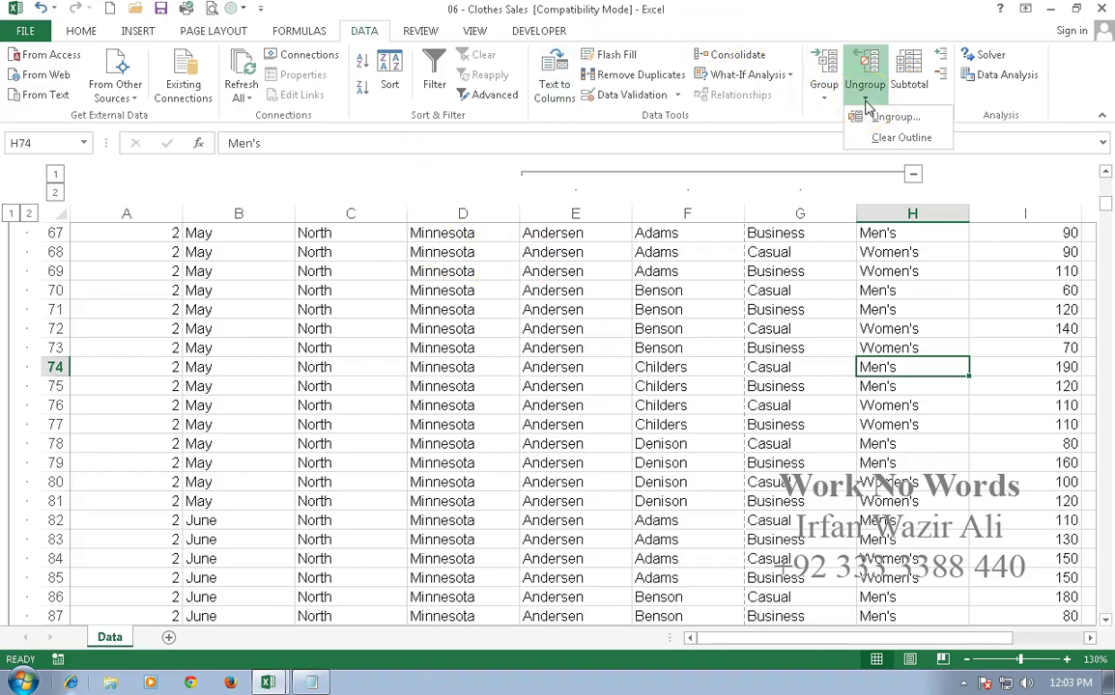
pyautogui.click(933, 142)
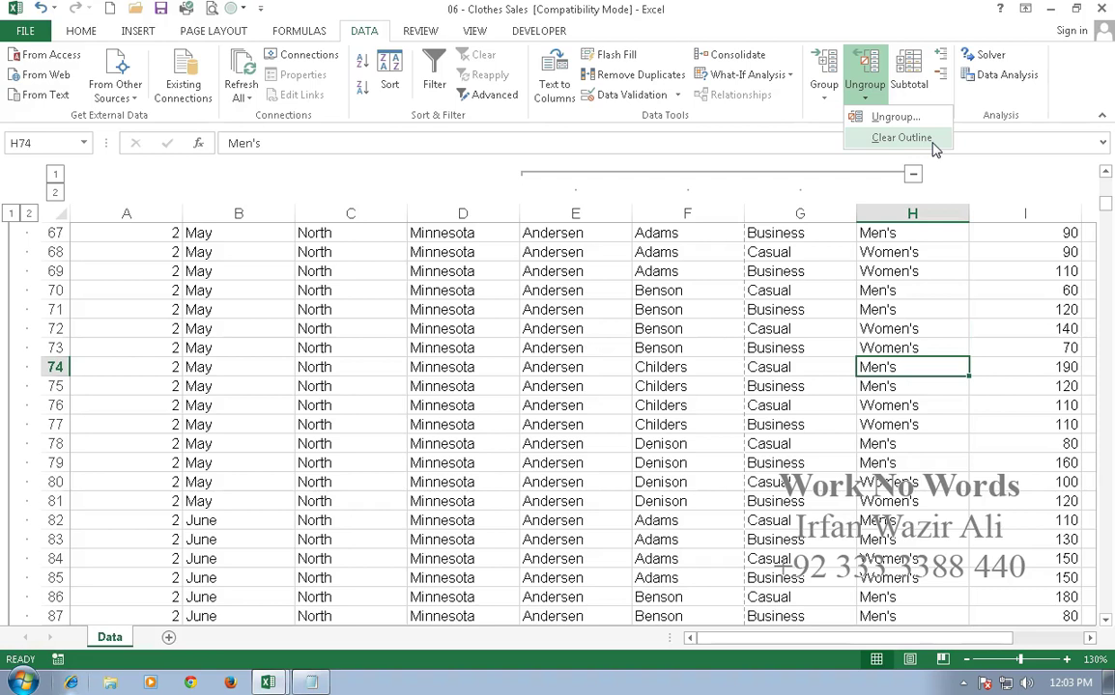
pyautogui.click(920, 120)
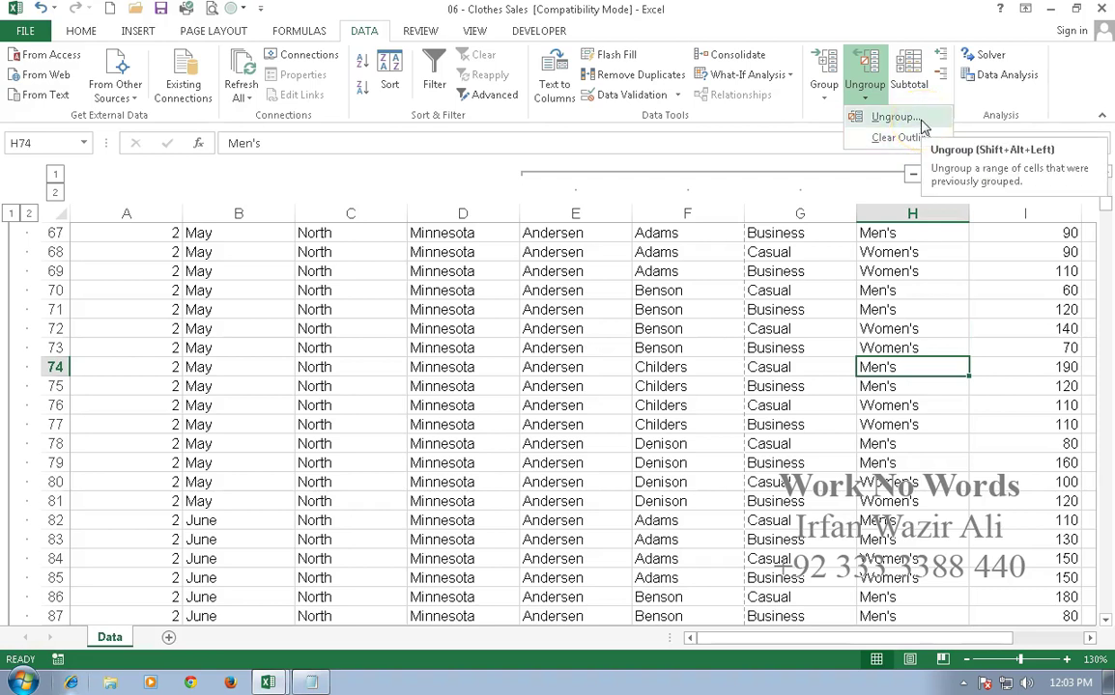
pyautogui.click(609, 341)
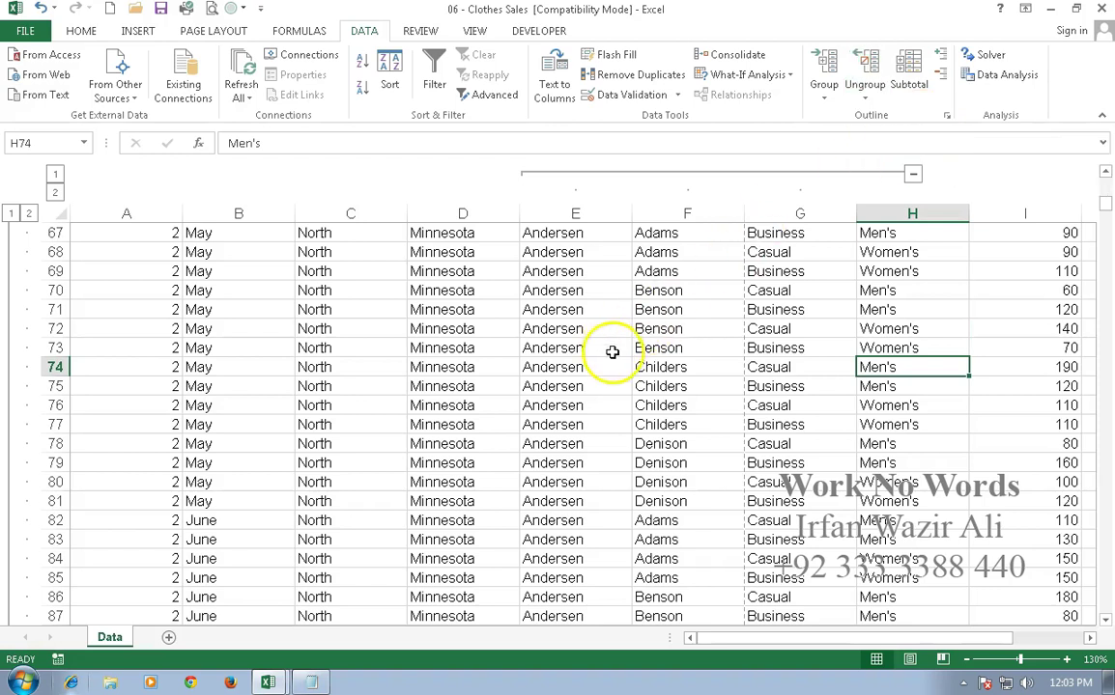
pyautogui.moveTo(551, 290); pyautogui.dragTo(882, 291)
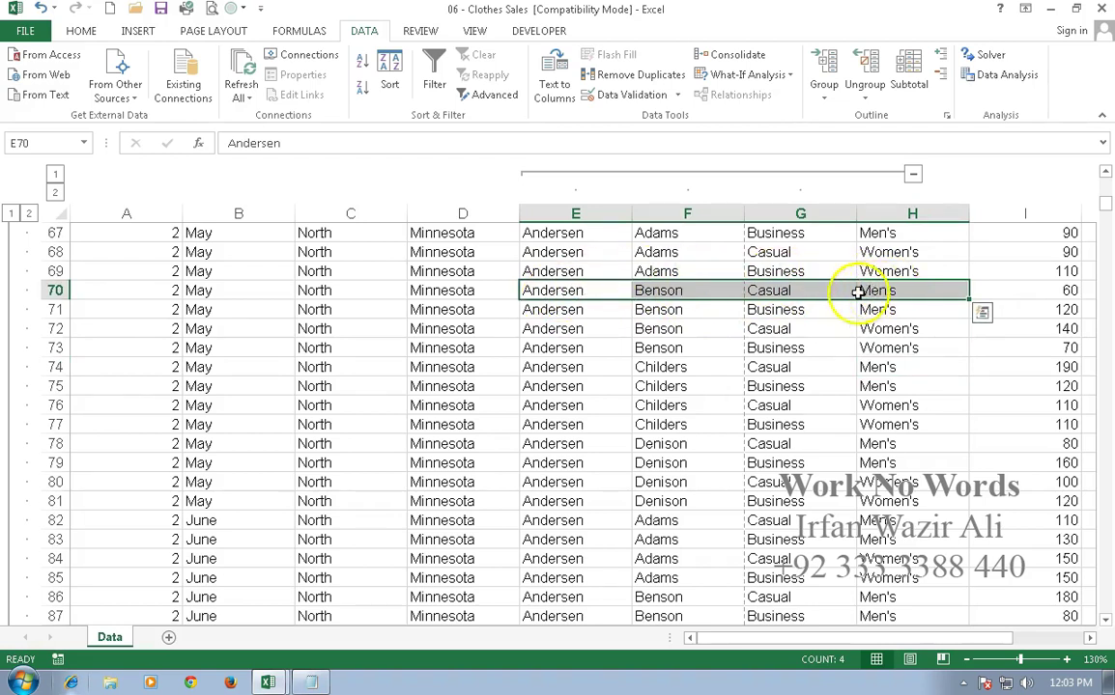
# Ungroup columns E to H by choosing Columns in the Ungroup dialog
pyautogui.click(868, 104)
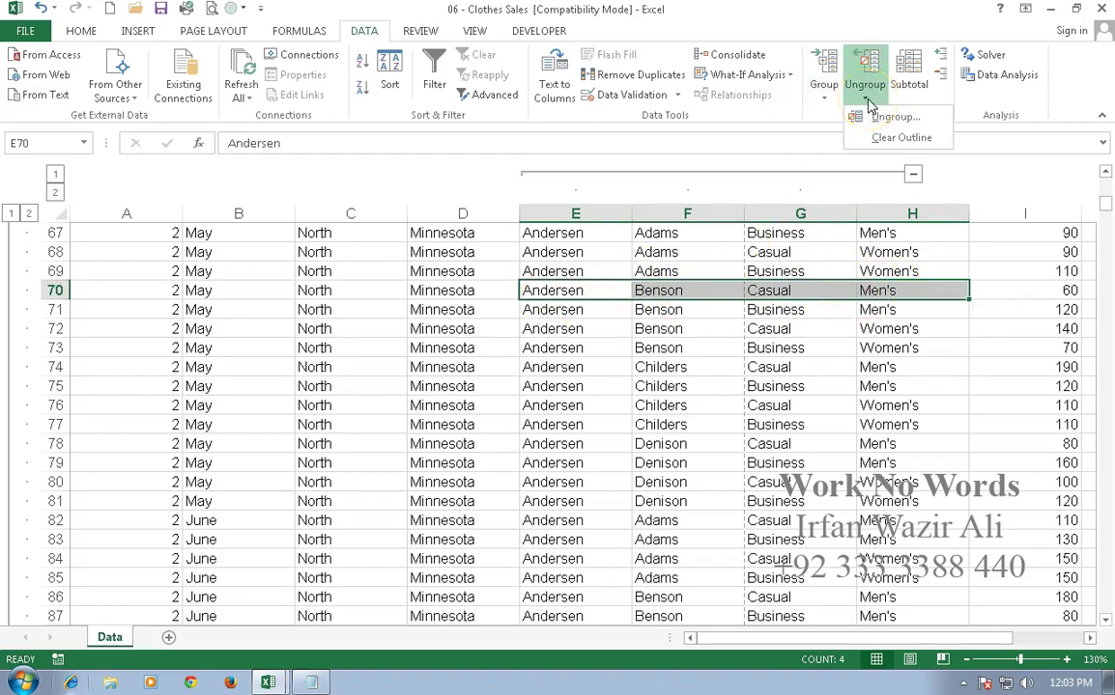
pyautogui.click(913, 118)
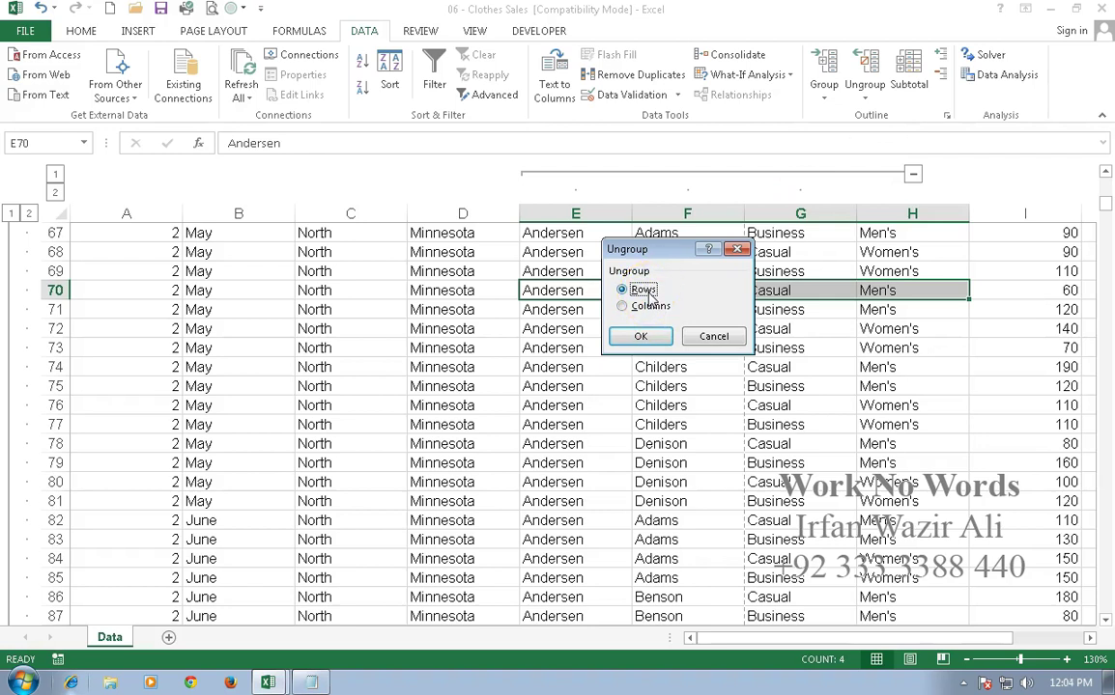
pyautogui.click(644, 307)
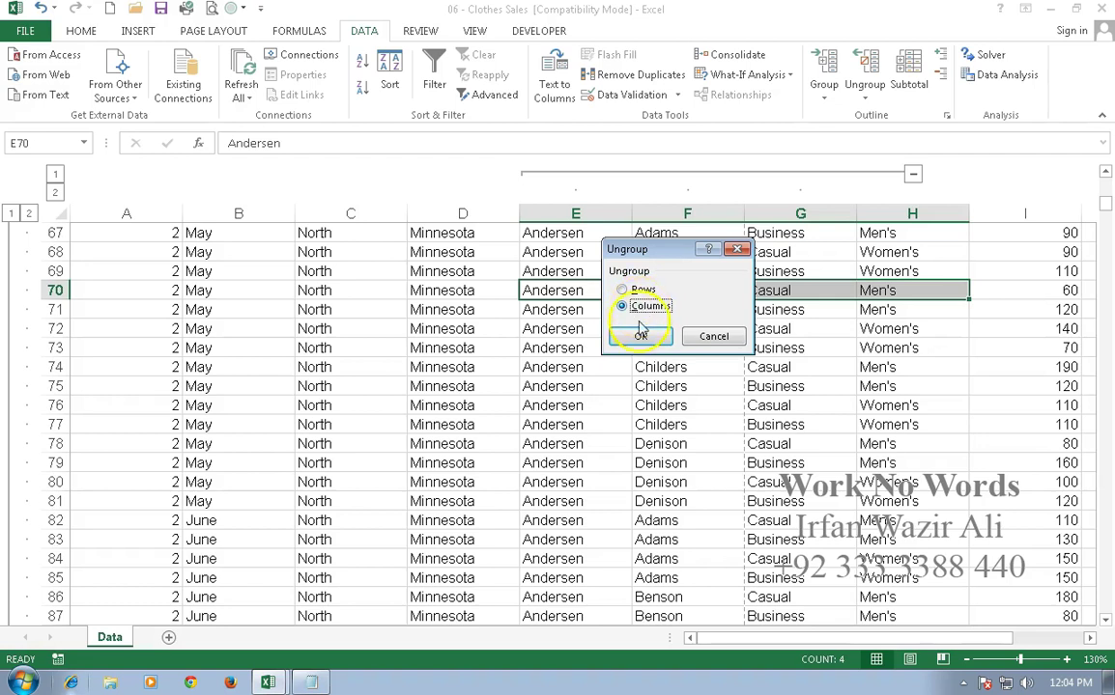
pyautogui.click(638, 337)
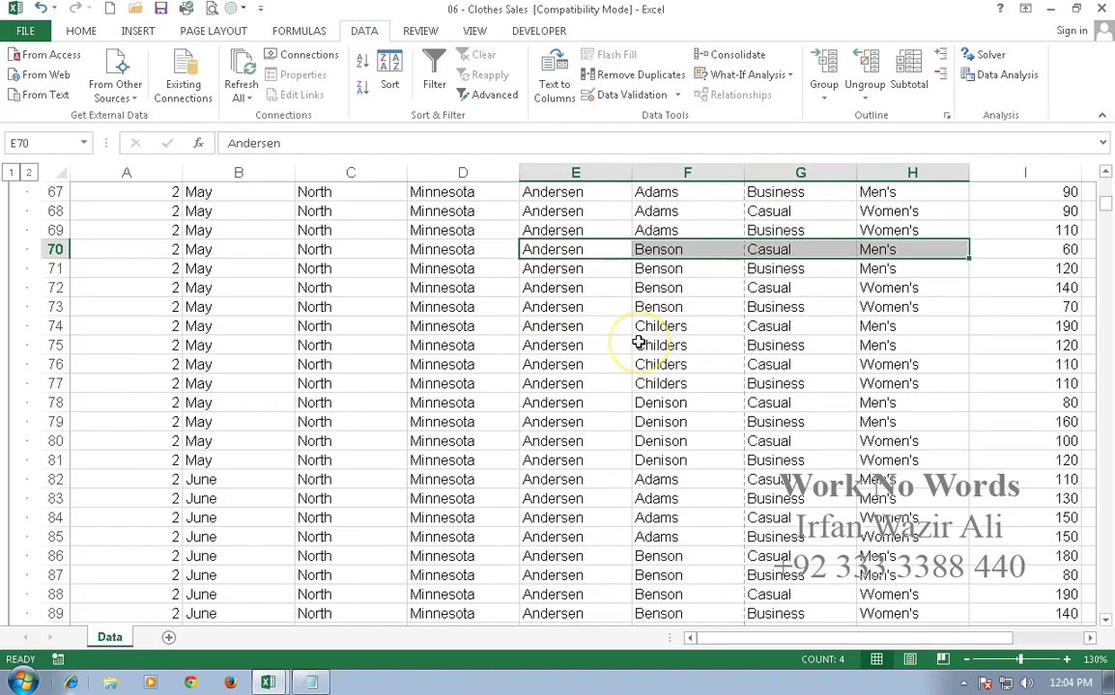
# From cell A63, use Clear Outline to remove the row grouping for rows 2 to 97
pyautogui.scroll(1, 547, 287)
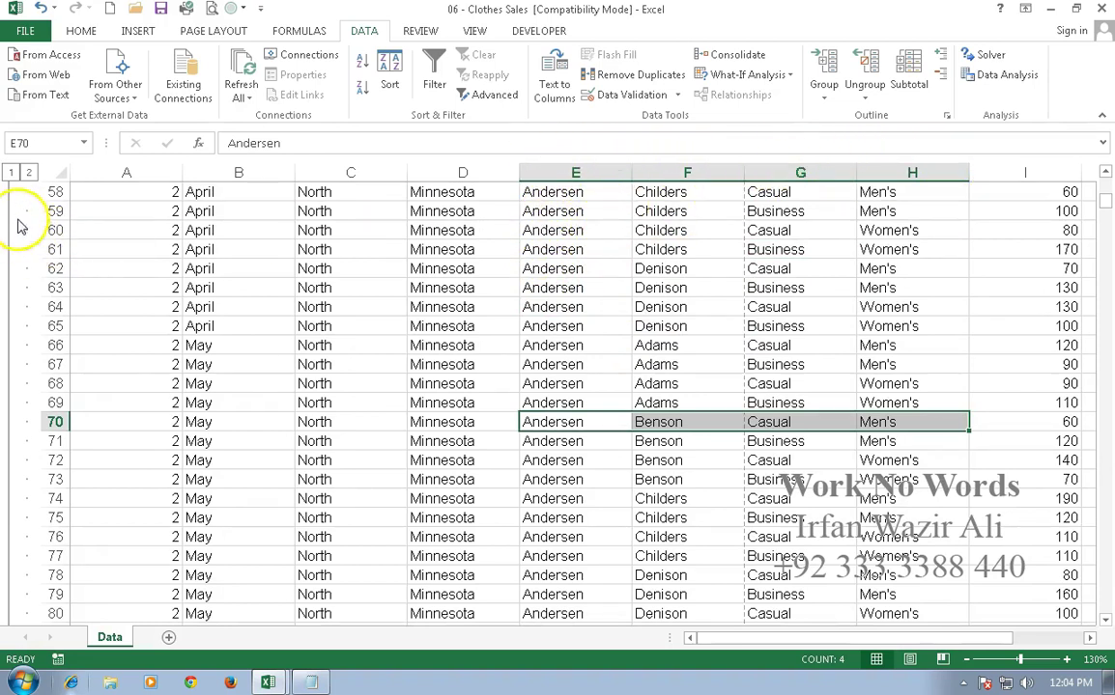
pyautogui.click(100, 282)
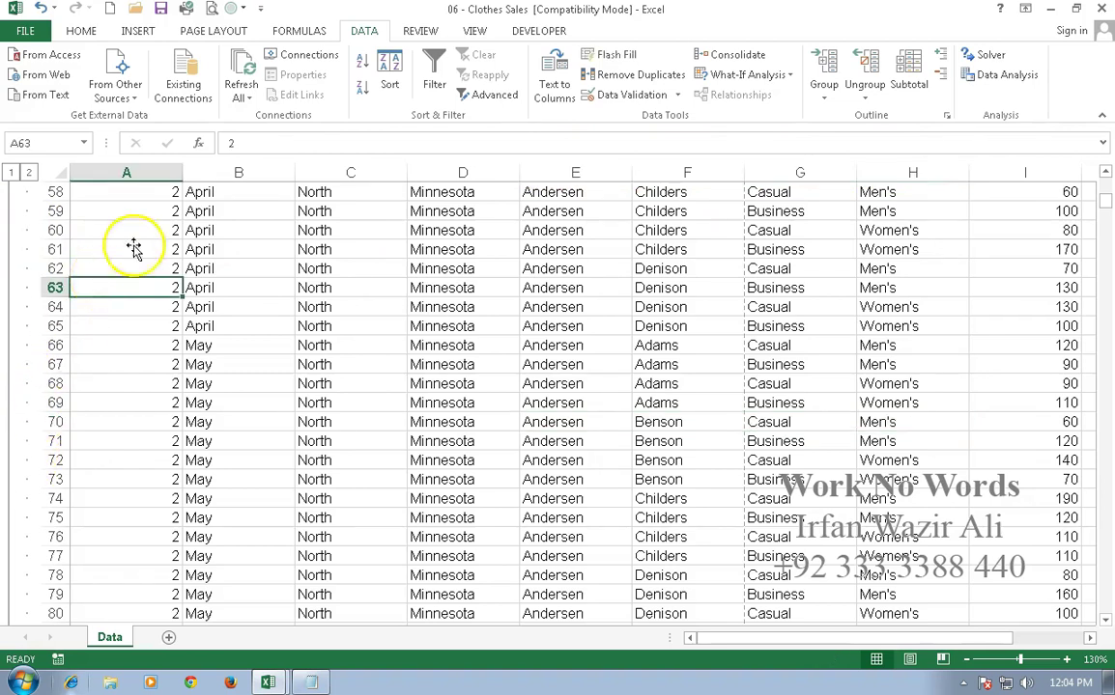
pyautogui.click(869, 97)
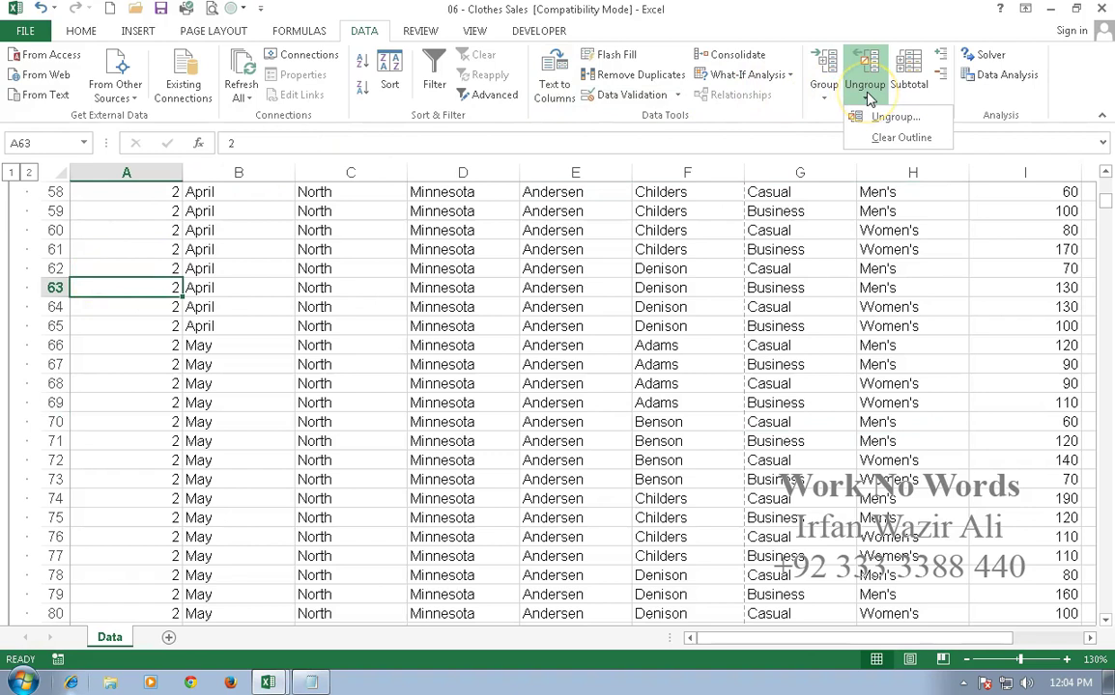
pyautogui.click(882, 138)
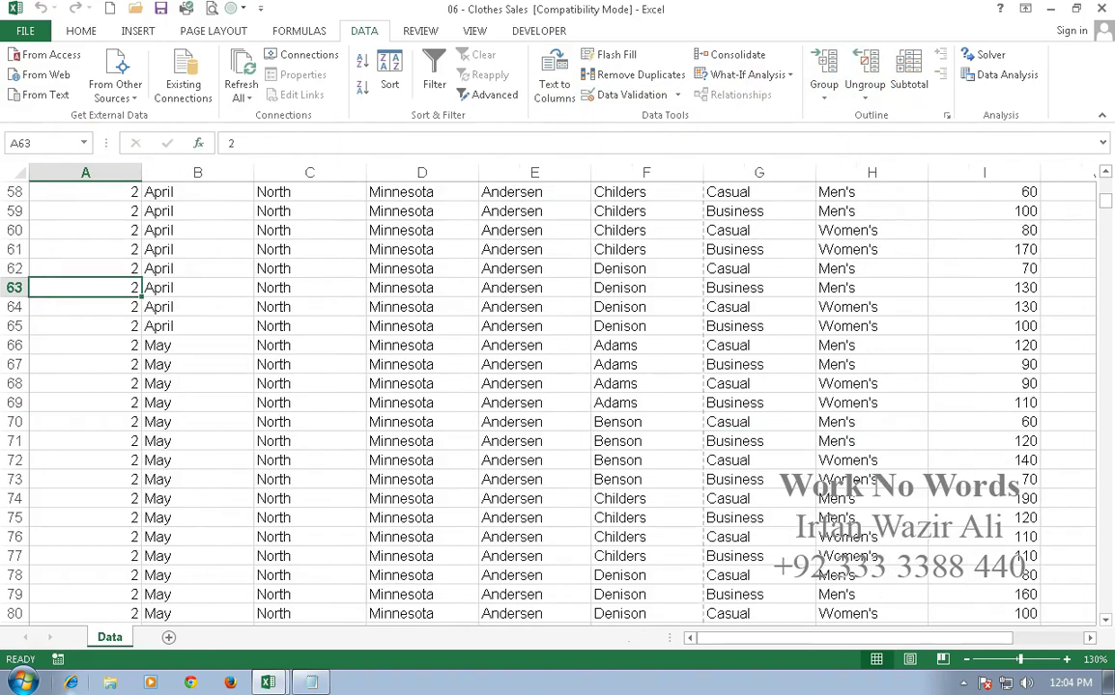